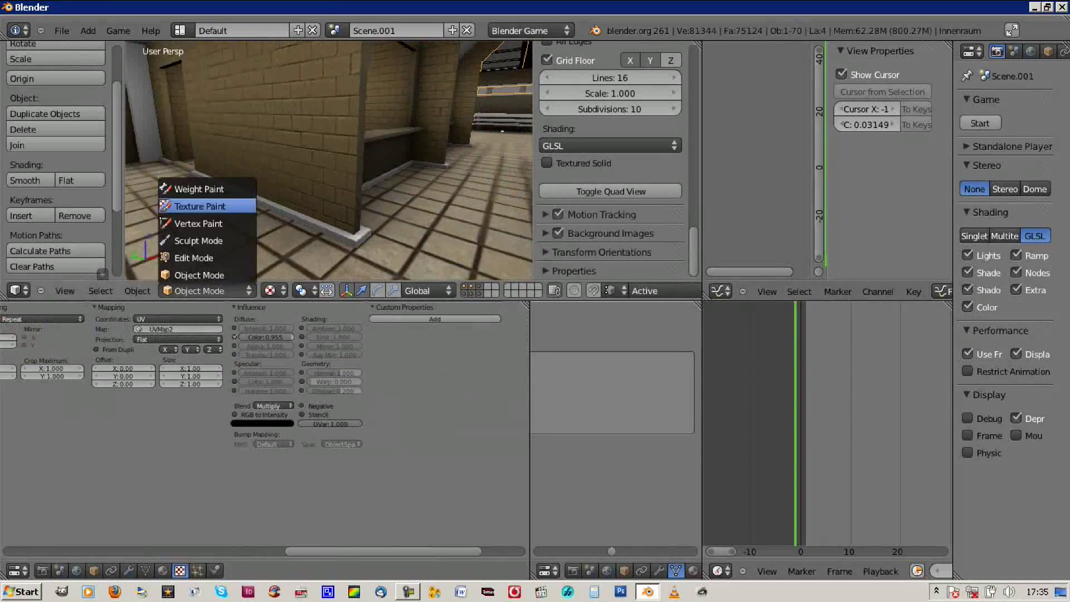
- Set the texture blend type to Multiply and show Cube.002's tiled floor texture
{"action": "left_click", "coordinate": [198, 223]}
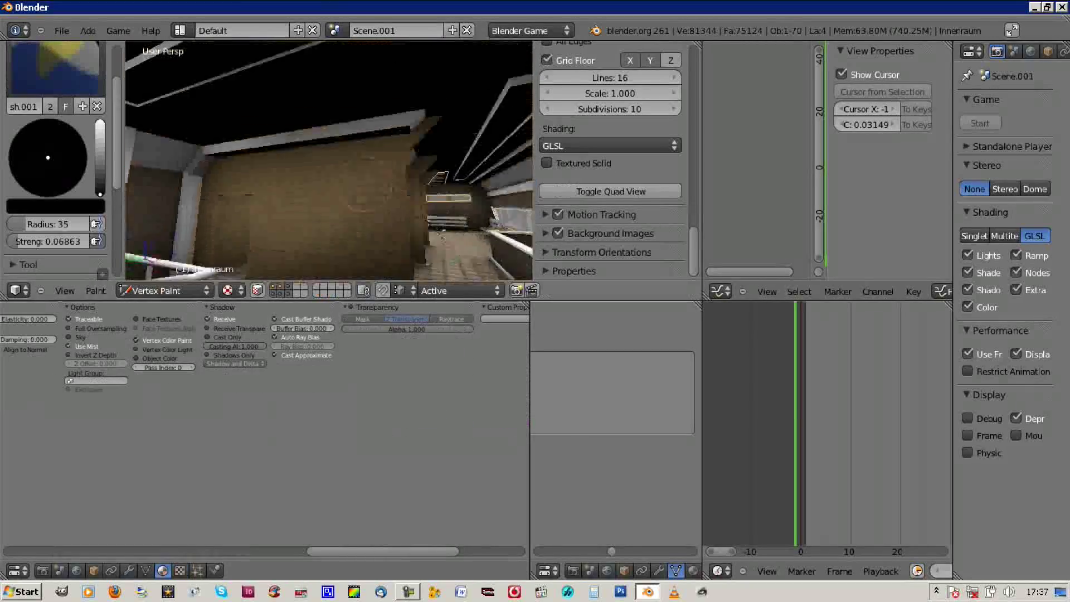
{"action": "scroll", "coordinate": [55, 167], "scroll_direction": "down", "scroll_amount": 8}
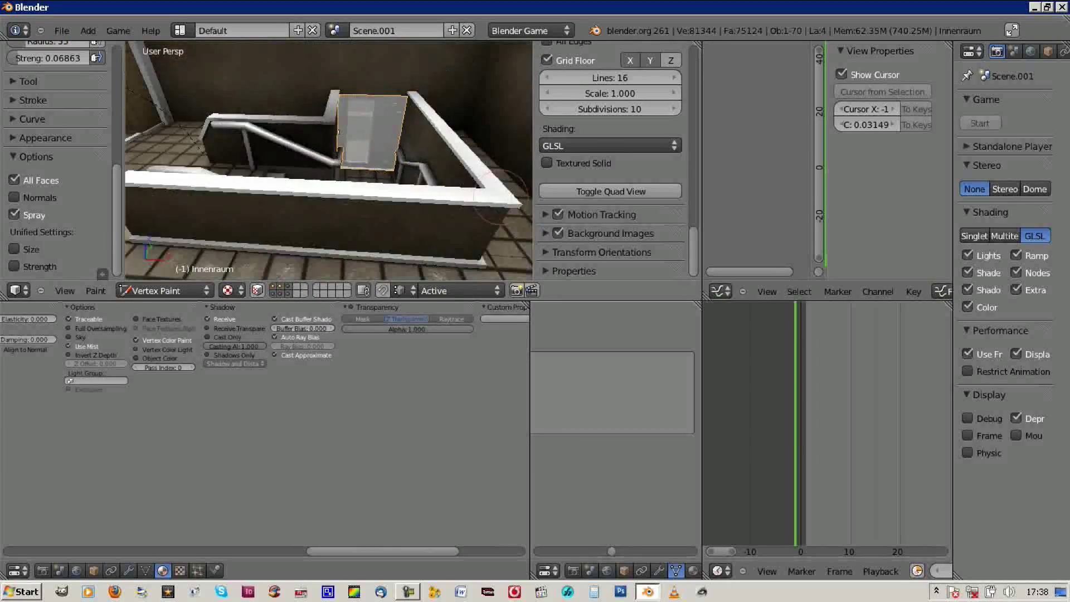
{"action": "key", "text": "Tab"}
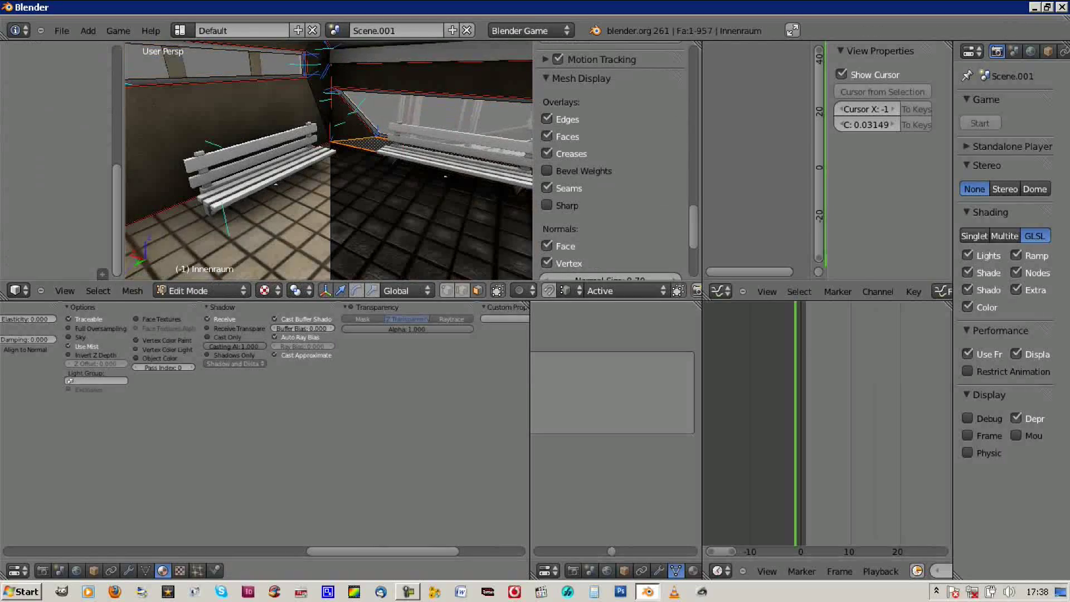
{"action": "left_click", "coordinate": [270, 370]}
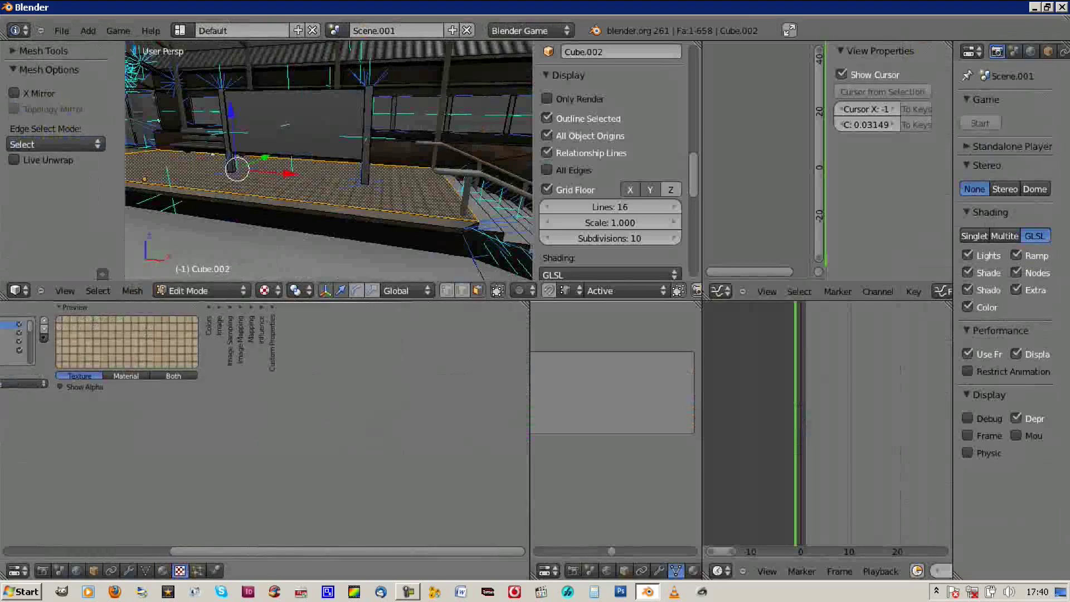
- Set Innenraum to Vertex Paint with the Blur brush in a maximized 3D view
{"action": "scroll", "coordinate": [264, 423], "scroll_direction": "left", "scroll_amount": 5}
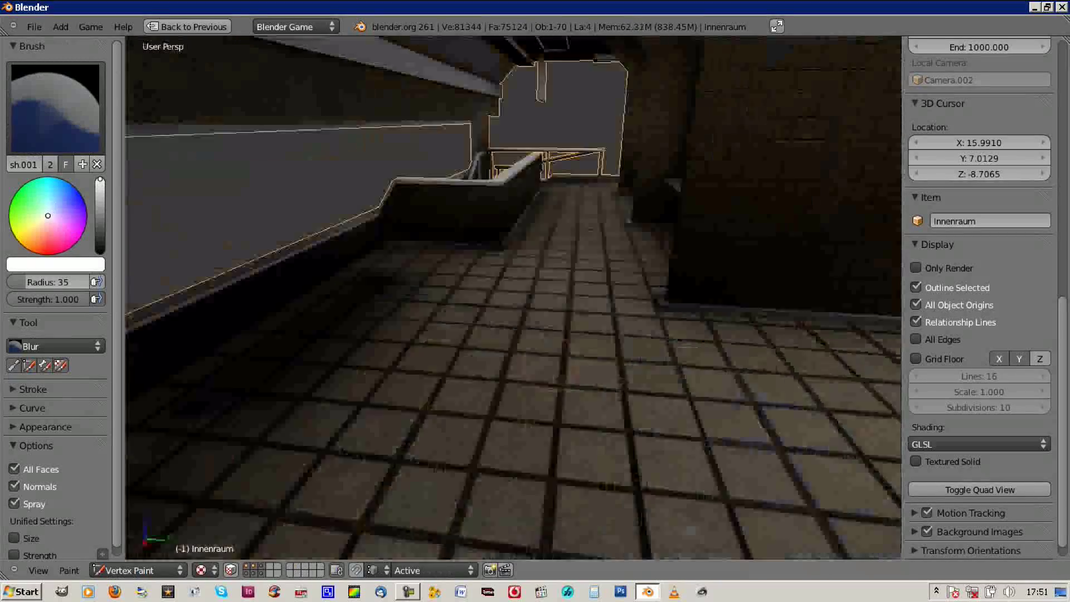
- Return to Object Mode, restore the layout, and save the scene as Station55.blend
{"action": "key", "text": "v"}
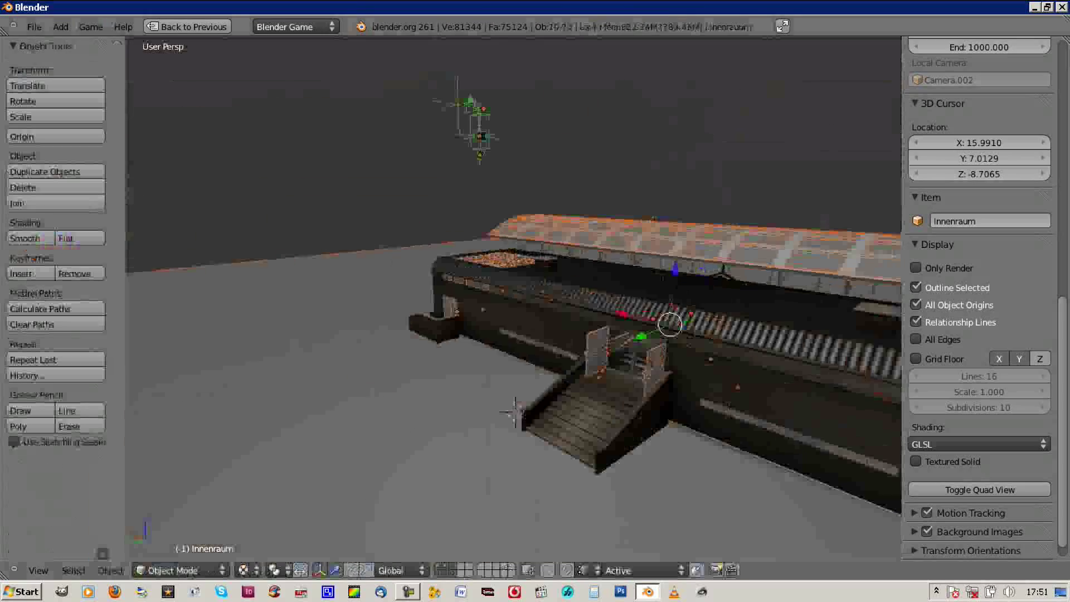
{"action": "key", "text": "ctrl+Up"}
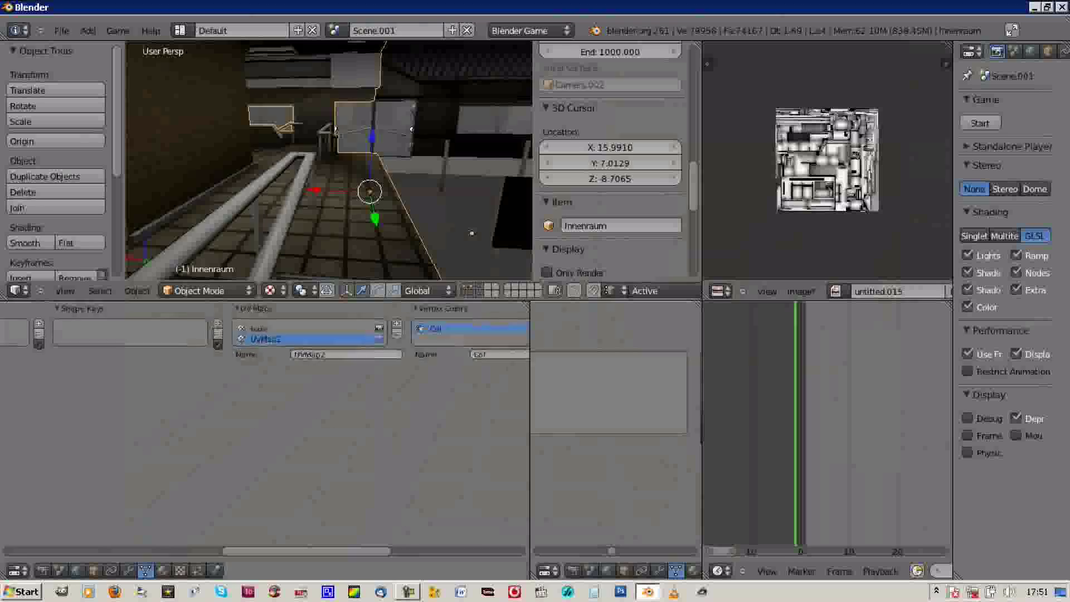
{"action": "key", "text": "ctrl+Up"}
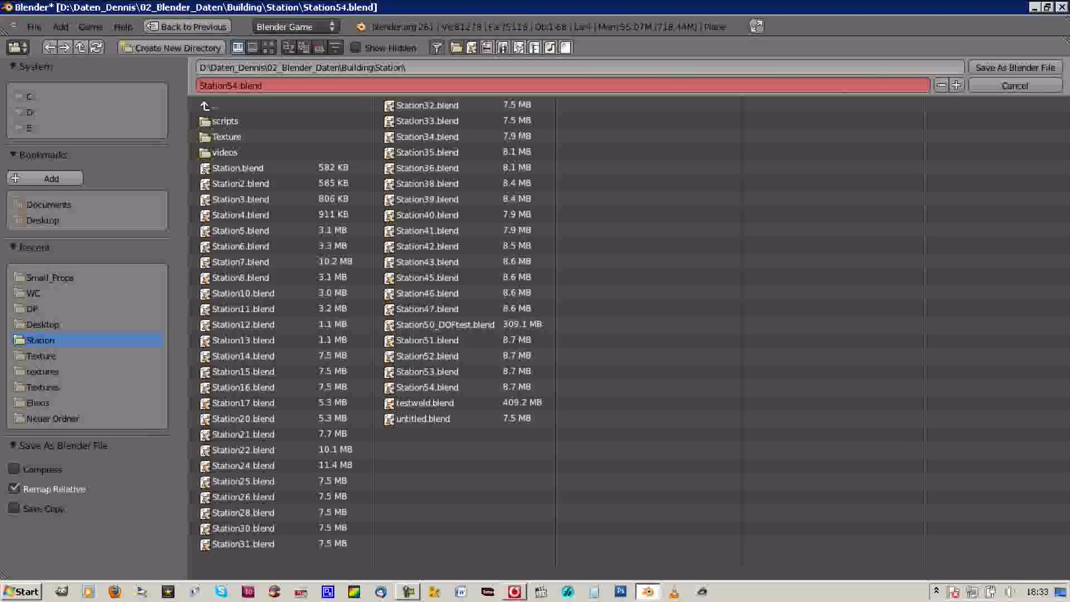
{"action": "key", "text": "KP_Add"}
{"action": "key", "text": "Return"}
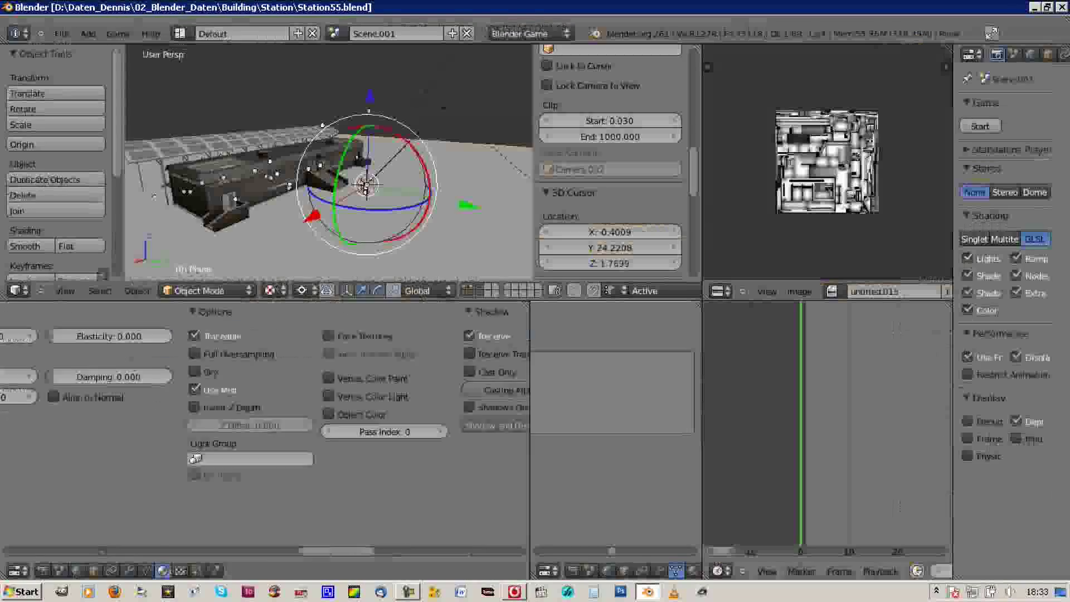
- Load Sandcol.png into a new texture and UV-unwrap the ground plane with UV mapping
{"action": "left_click", "coordinate": [382, 432]}
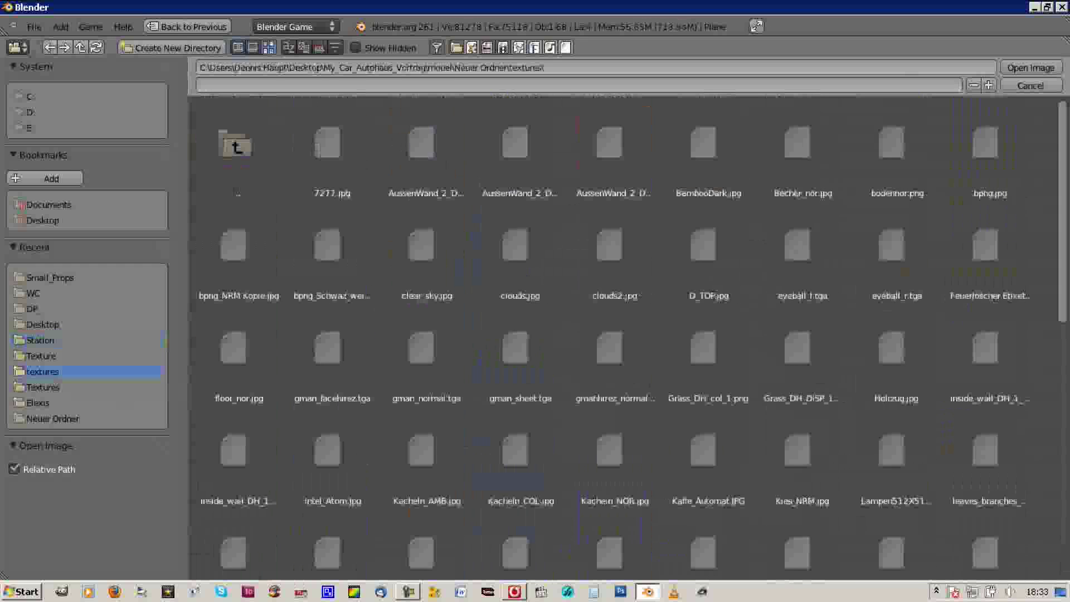
{"action": "key", "text": "BackSpace"}
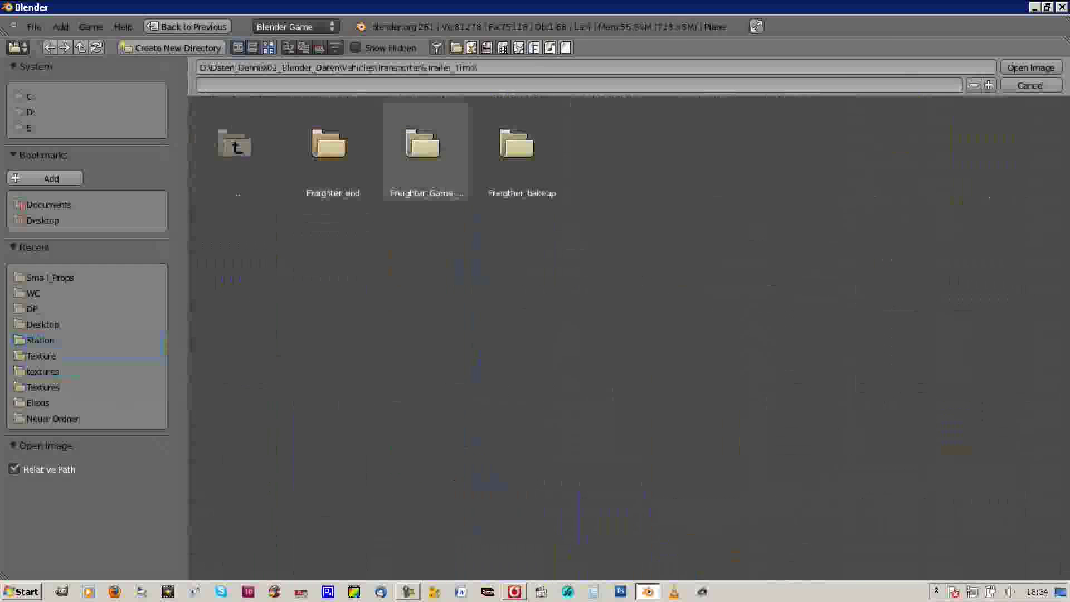
{"action": "double_click", "coordinate": [802, 357]}
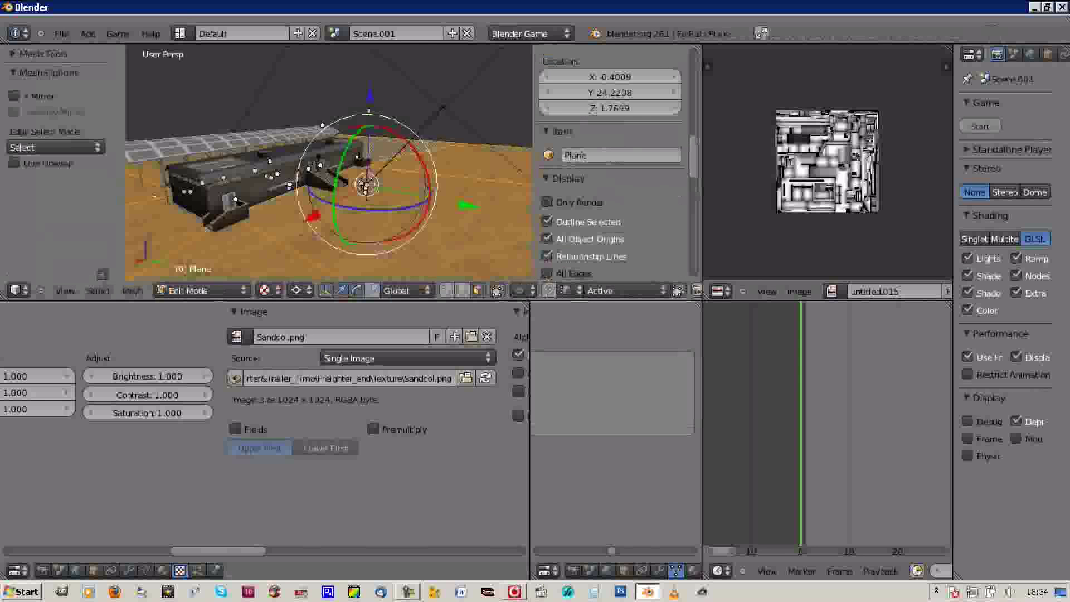
{"action": "left_click", "coordinate": [384, 183]}
{"action": "scroll", "coordinate": [334, 417], "scroll_direction": "down", "scroll_amount": 5}
{"action": "left_click", "coordinate": [306, 337]}
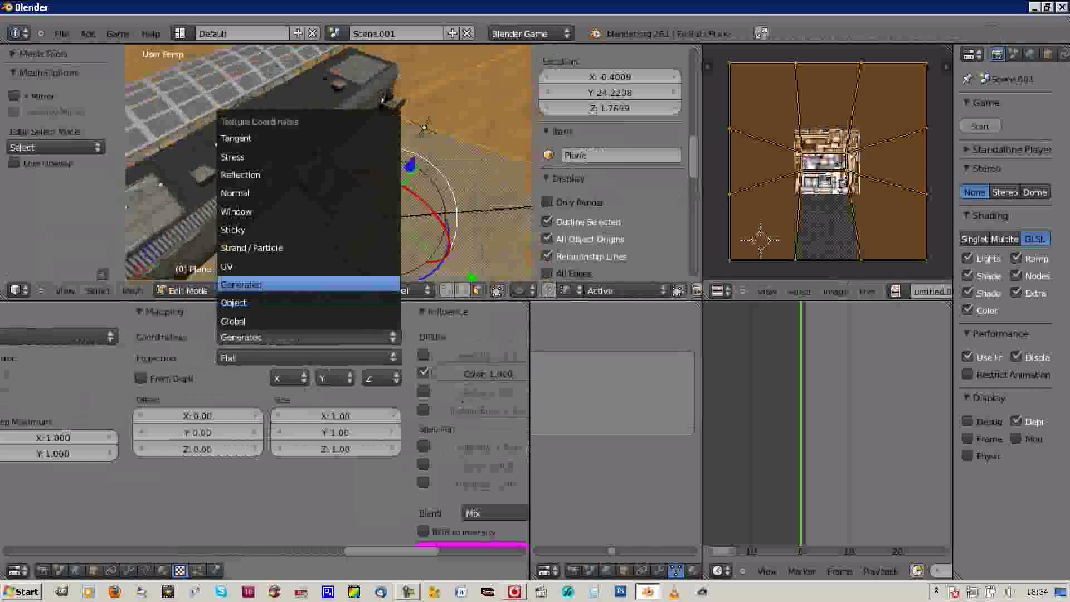
{"action": "left_click", "coordinate": [345, 262]}
- Load the Sandnor.png sand image as a further ground texture
{"action": "key", "text": "Tab"}
{"action": "left_click", "coordinate": [56, 334]}
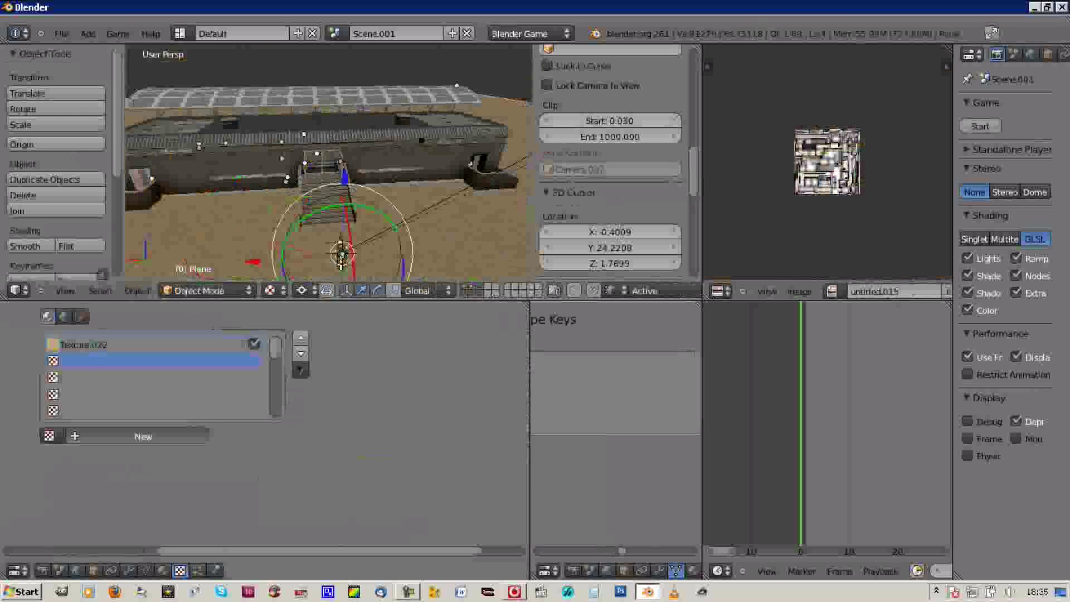
{"action": "left_click", "coordinate": [167, 334]}
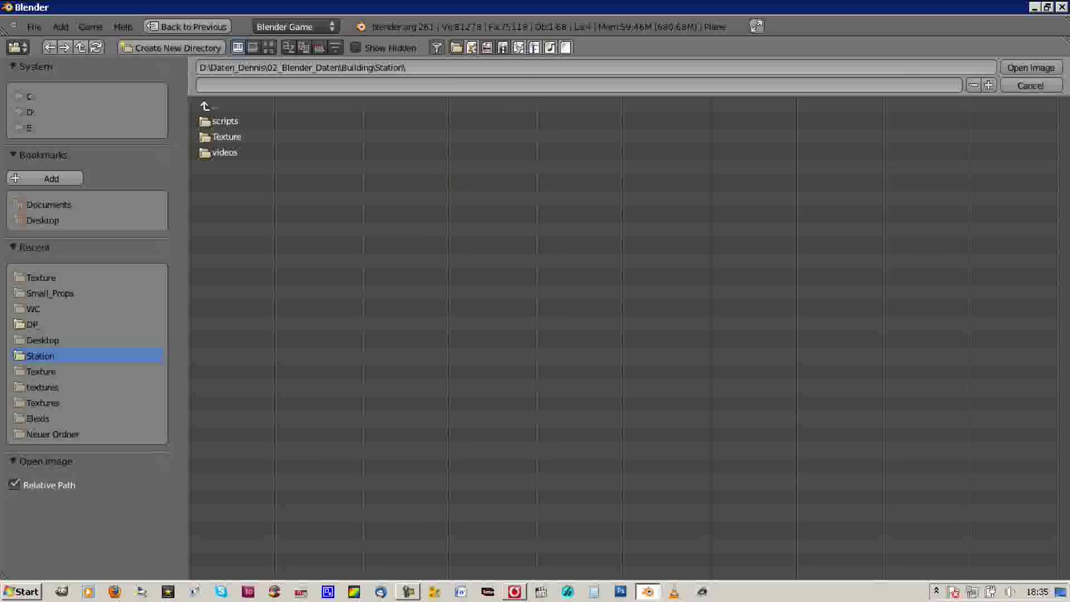
{"action": "left_click", "coordinate": [989, 348]}
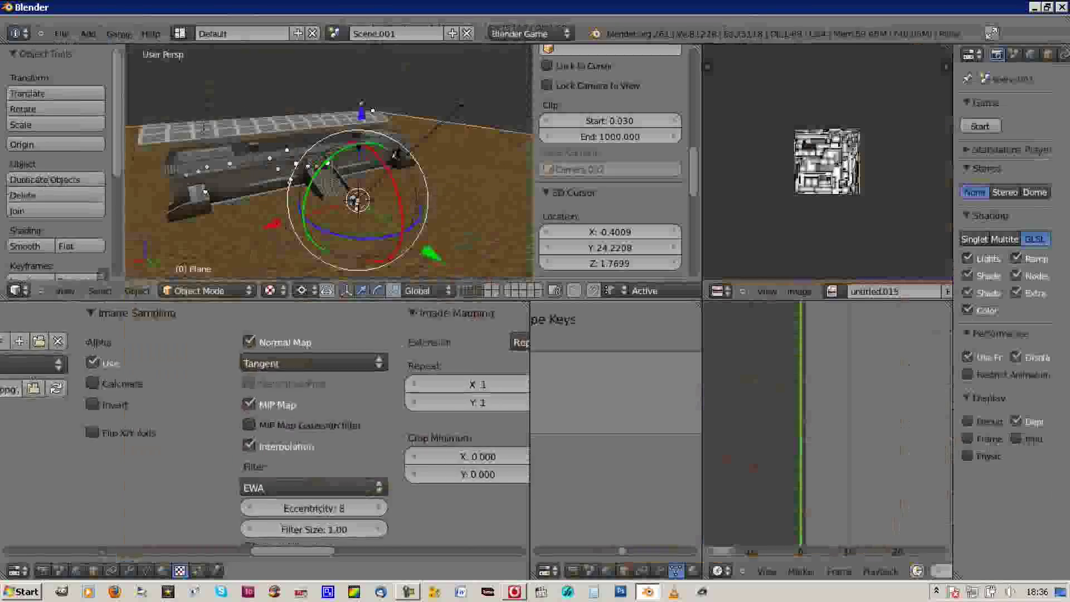
- Test-run the station game, stop it, and restore the multi-panel texture layout
{"action": "scroll", "coordinate": [264, 423], "scroll_direction": "right", "scroll_amount": 5}
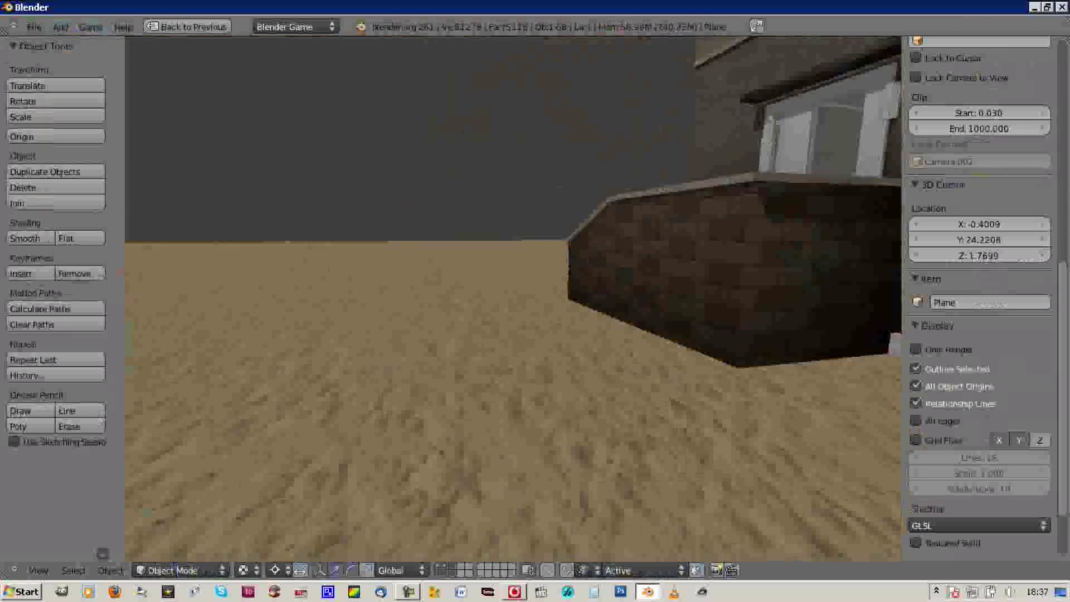
{"action": "key", "text": "Escape"}
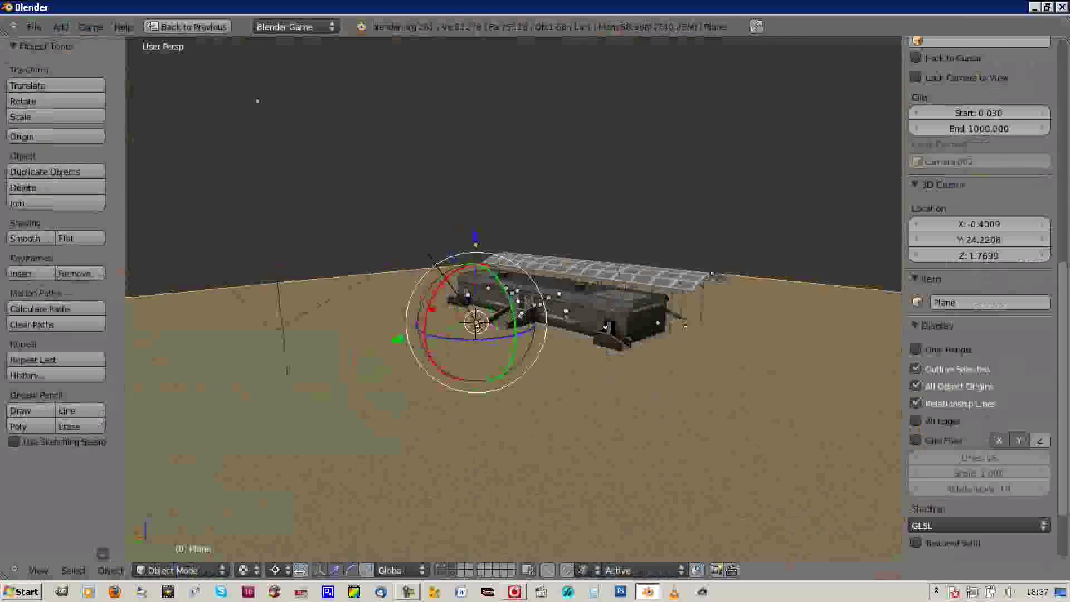
{"action": "key", "text": "ctrl+Up"}
{"action": "key", "text": "ctrl+Up"}
{"action": "key", "text": "p"}
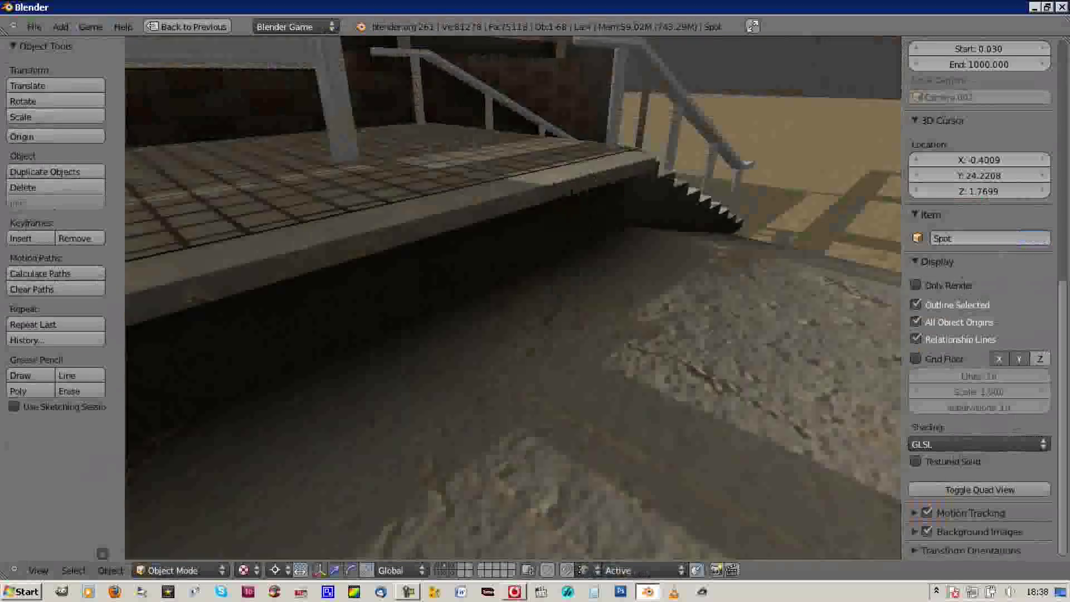
{"action": "key", "text": "Escape"}
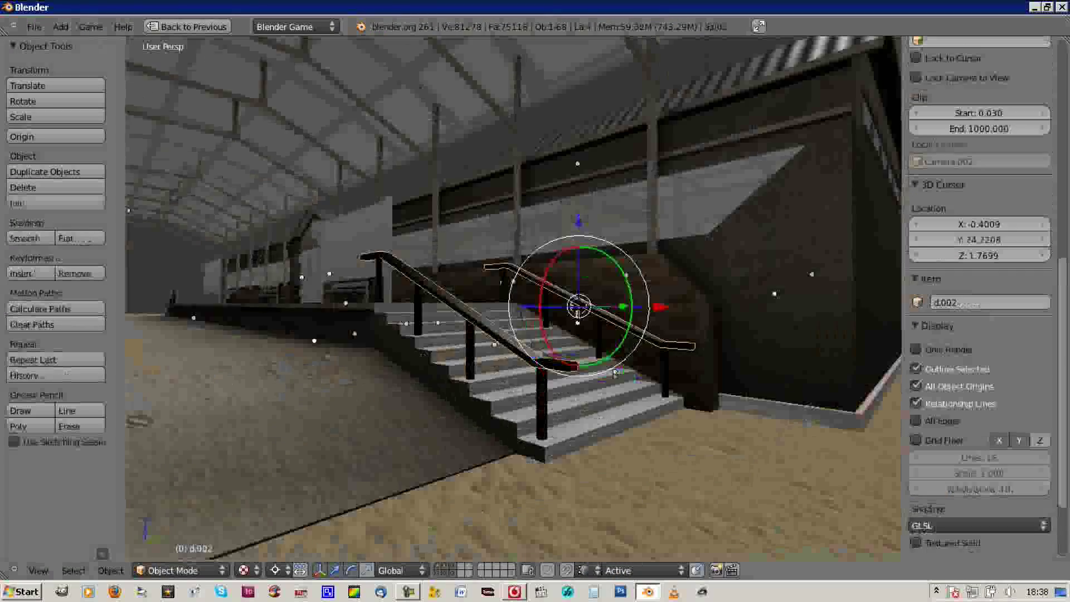
{"action": "key", "text": "ctrl+Up"}
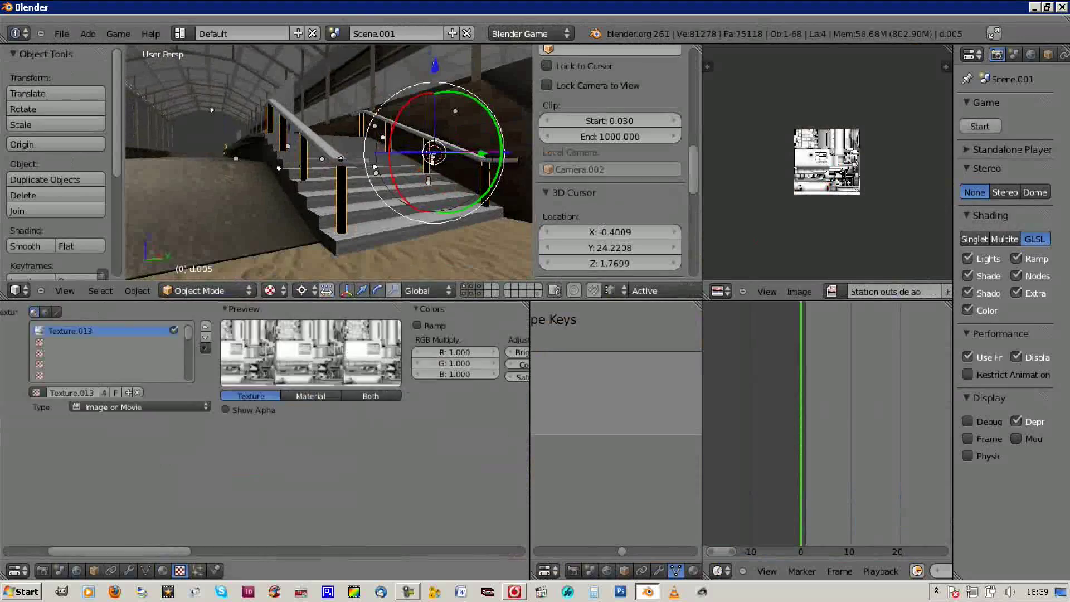
- Browse for a replacement image, reaching the Building\Station project folder
{"action": "left_click", "coordinate": [449, 353]}
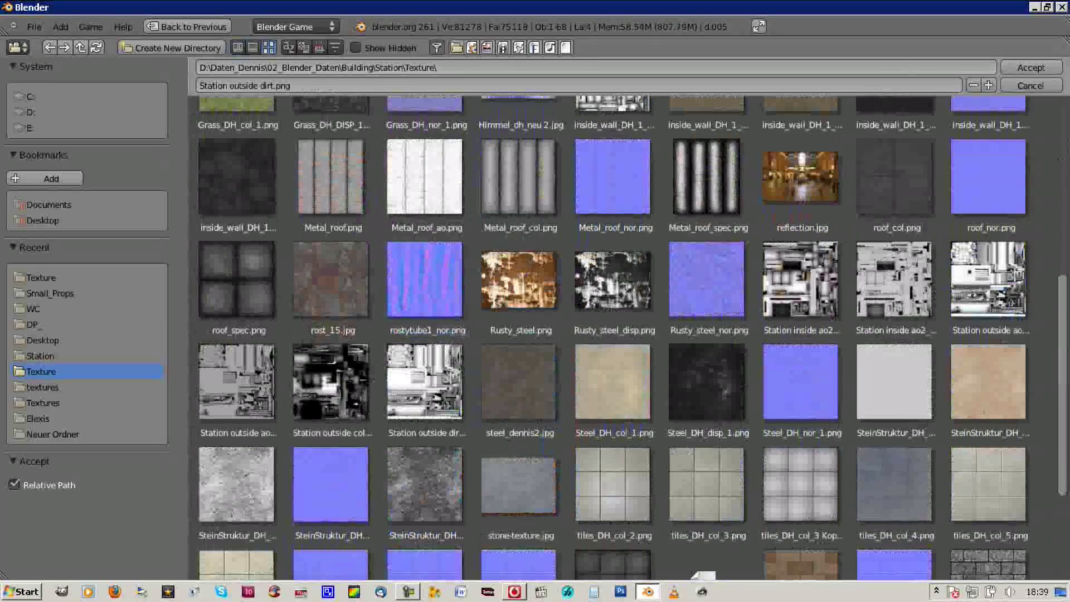
{"action": "key", "text": "Return"}
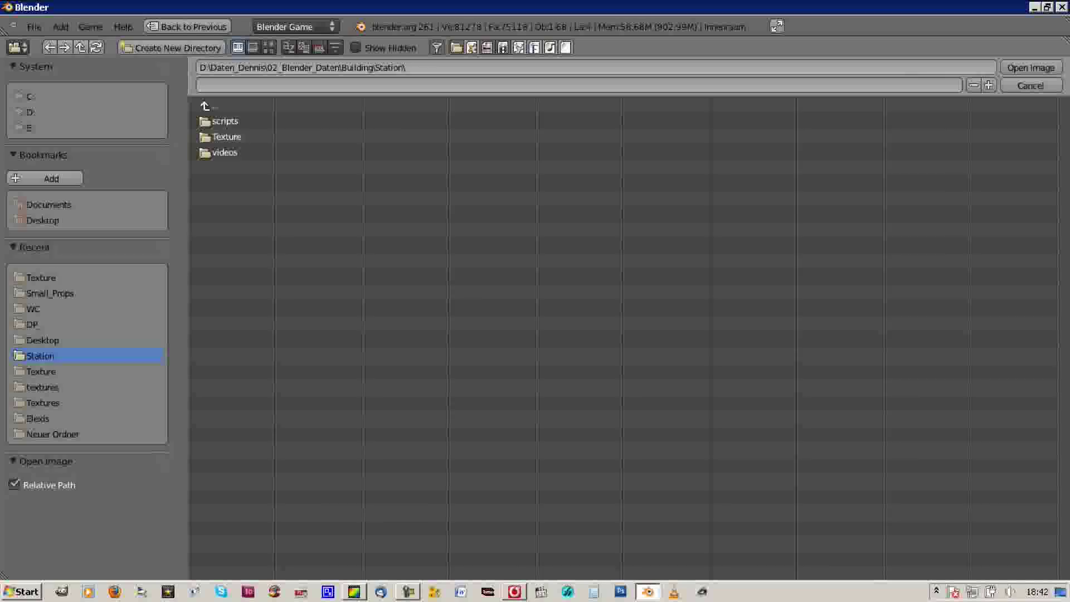
- Load inside_wall_DH_1_ao.png as the interior's wall AO texture
{"action": "key", "text": "Return"}
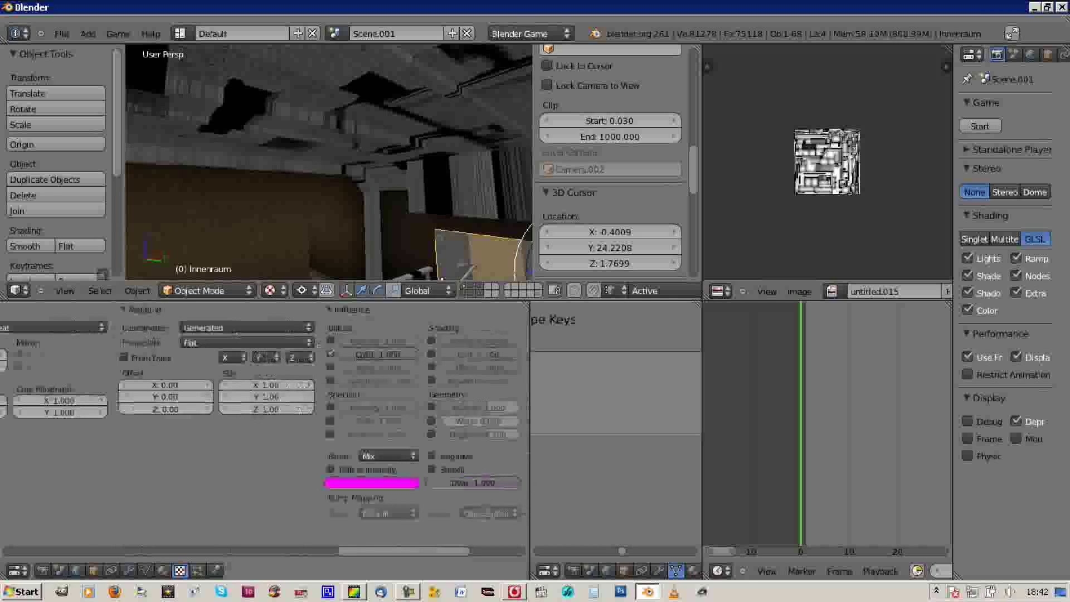
{"action": "key", "text": "alt+o"}
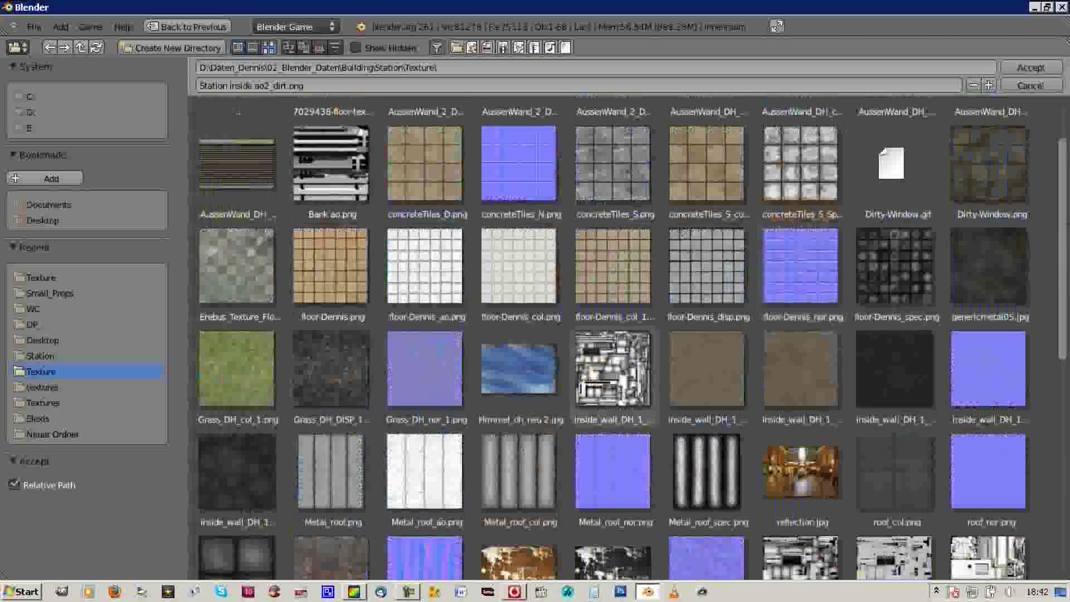
{"action": "key", "text": "Return"}
- Run the game preview full-screen to walk through the tiled station interior
{"action": "key", "text": "ctrl+Up"}
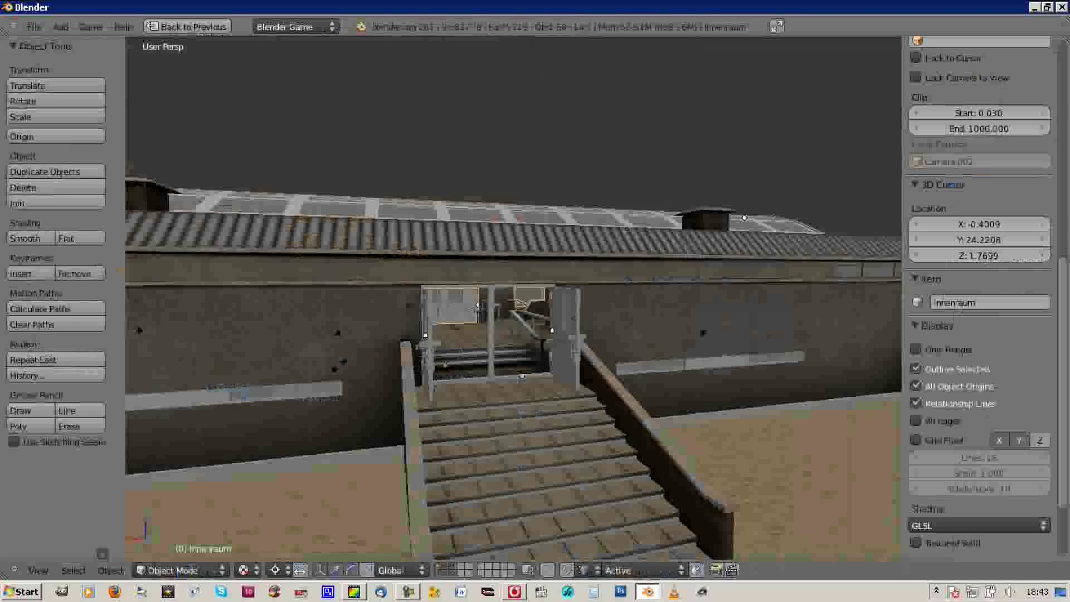
{"action": "key", "text": "ctrl+Up"}
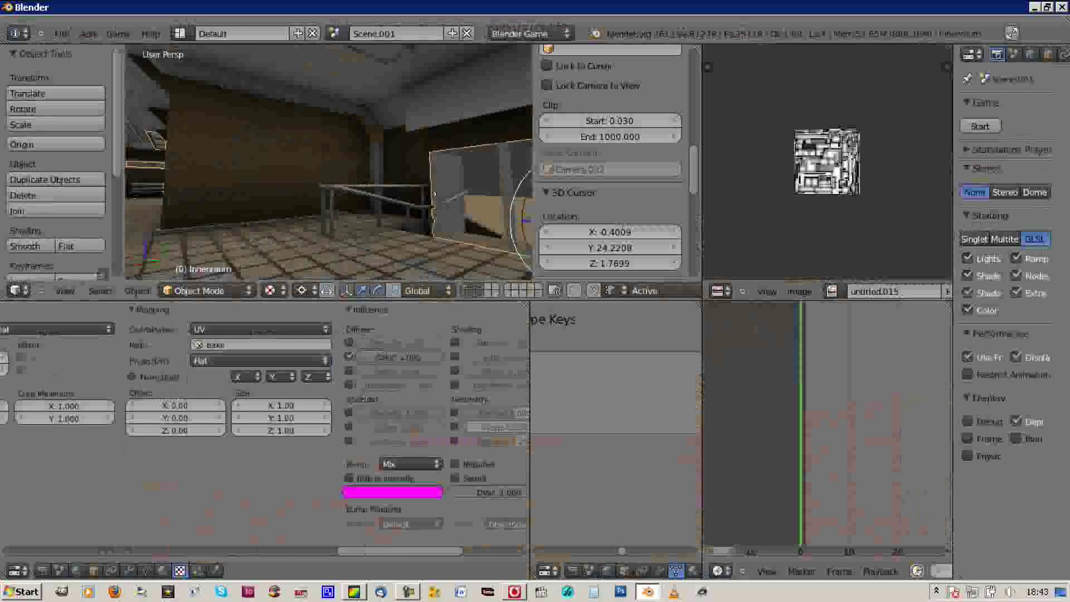
{"action": "key", "text": "ctrl+Up"}
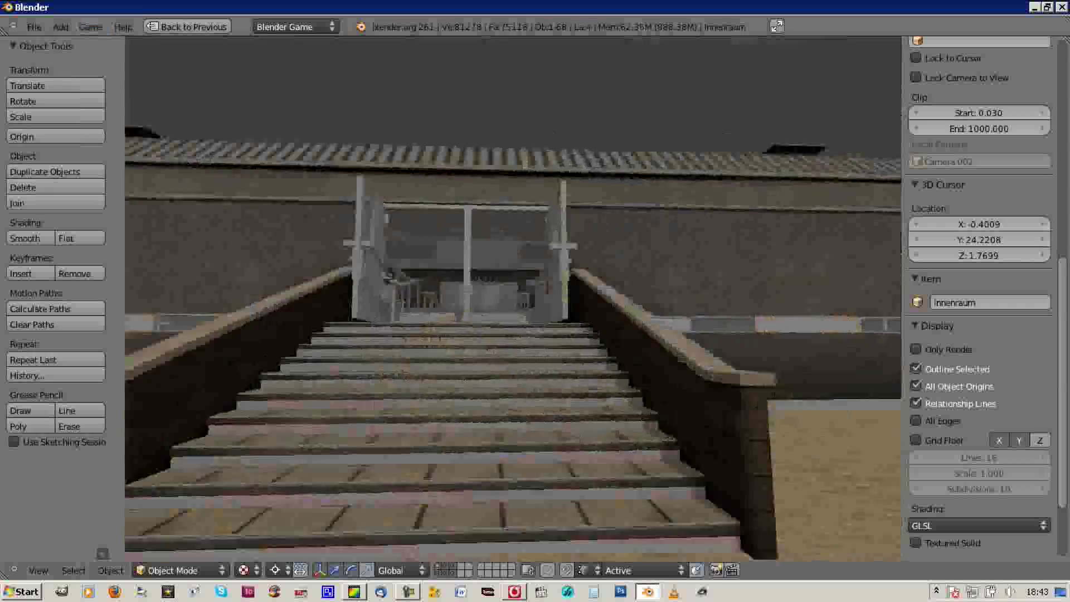
{"action": "key", "text": "ctrl+Up"}
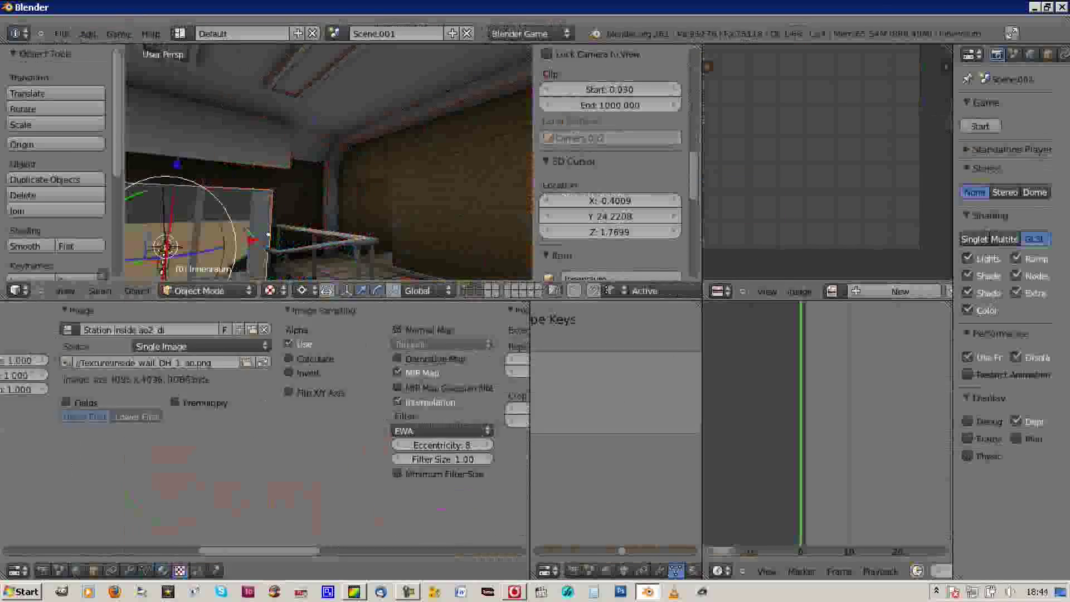
{"action": "scroll", "coordinate": [265, 423], "scroll_direction": "right", "scroll_amount": 5}
{"action": "key", "text": "ctrl+Up"}
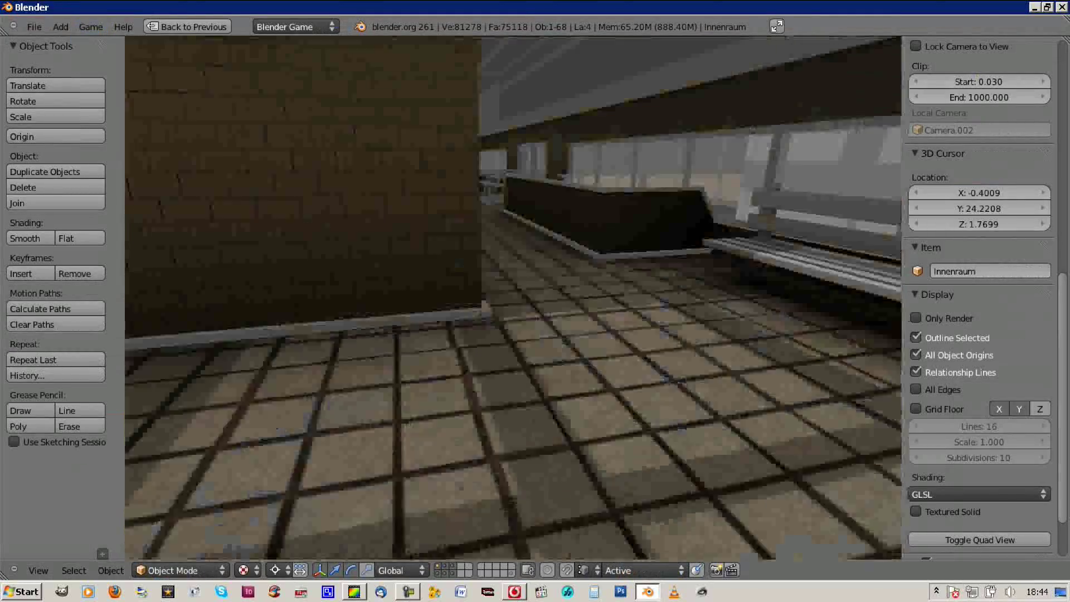
- Restart the game to check it, then rename Material.007 to Inside
{"action": "key", "text": "Escape"}
{"action": "key", "text": "p"}
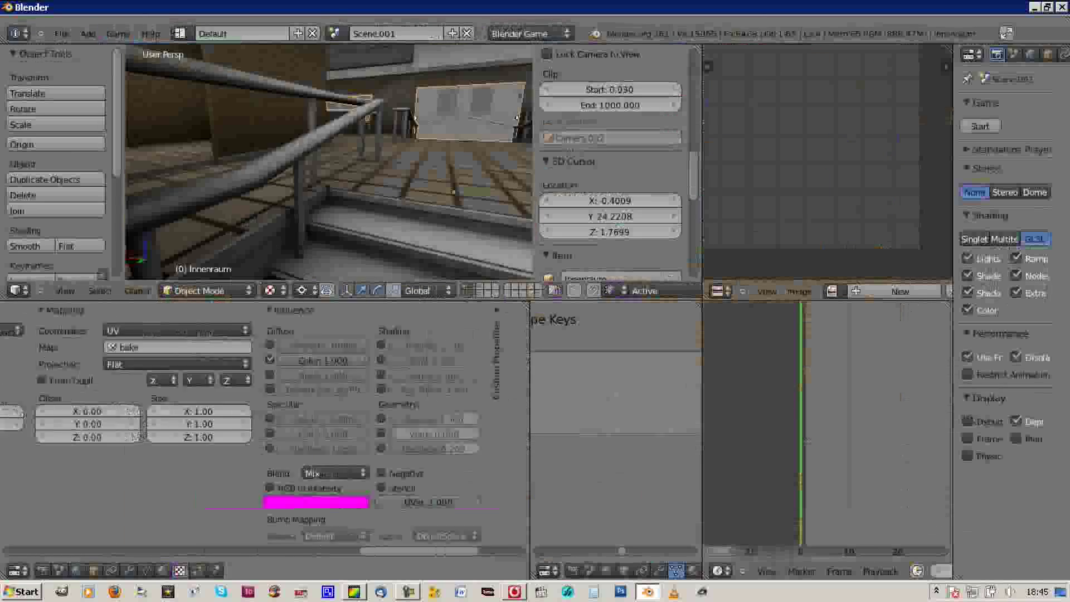
{"action": "scroll", "coordinate": [265, 423], "scroll_direction": "left", "scroll_amount": 3}
{"action": "scroll", "coordinate": [265, 424], "scroll_direction": "left", "scroll_amount": 3}
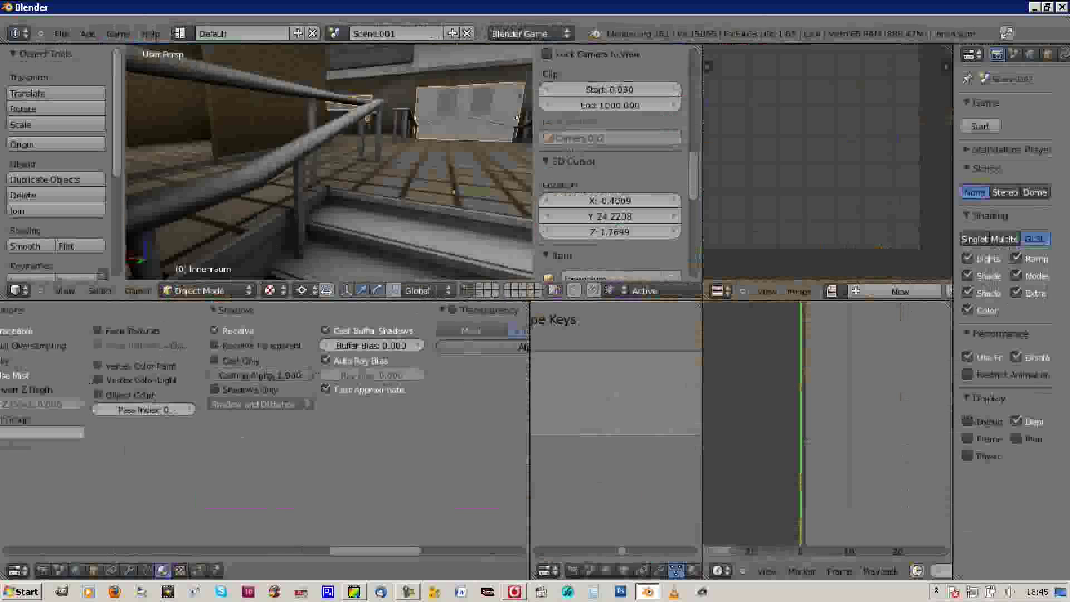
{"action": "scroll", "coordinate": [264, 424], "scroll_direction": "left", "scroll_amount": 3}
{"action": "scroll", "coordinate": [264, 423], "scroll_direction": "right", "scroll_amount": 3}
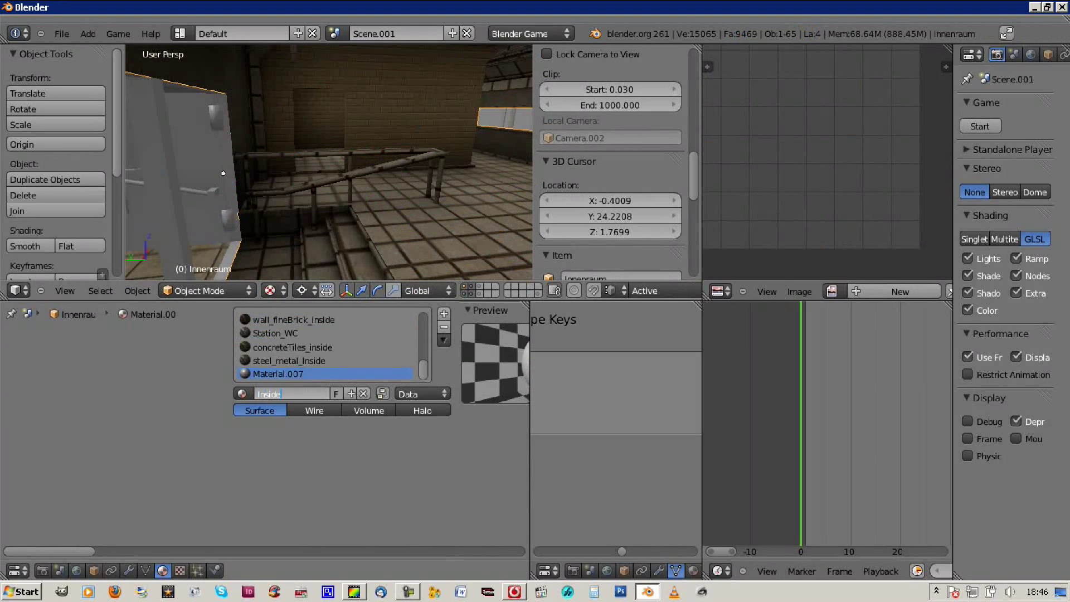
- Confirm the Inside material name and enter Edit Mode on the interior mesh
{"action": "key", "text": "Return"}
{"action": "key", "text": "Tab"}
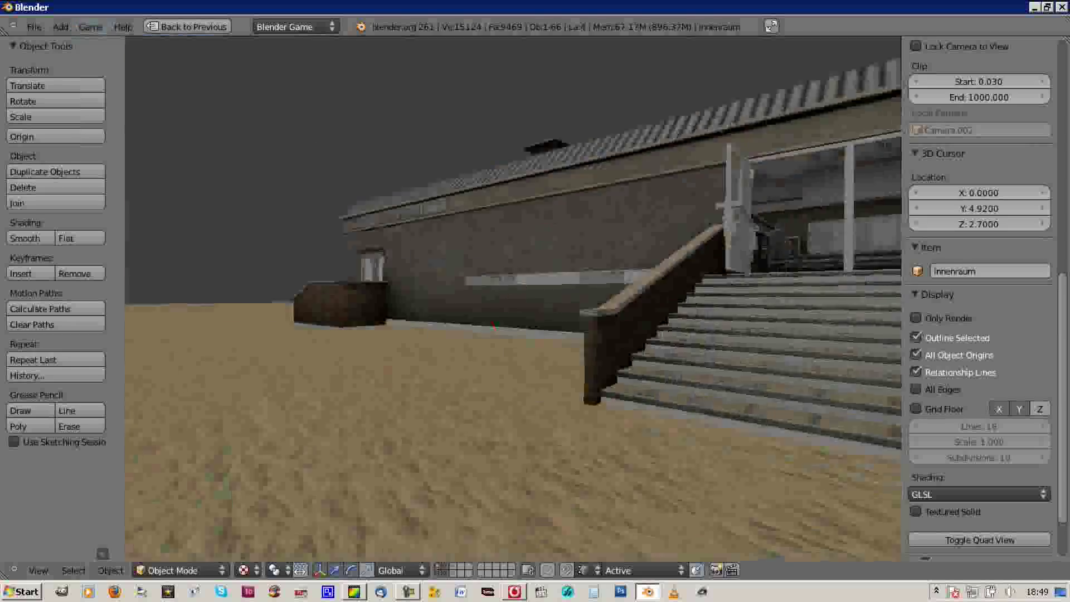
- Exit the game, add an Image texture slot, then scale and move the UV island
{"action": "key", "text": "Escape"}
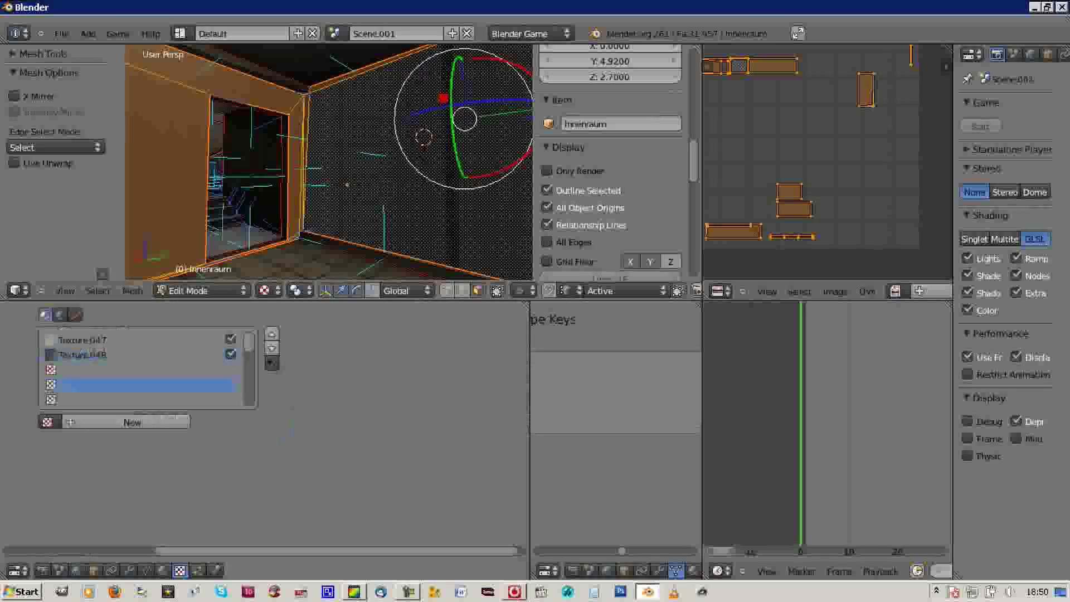
{"action": "scroll", "coordinate": [624, 334], "scroll_direction": "down", "scroll_amount": 5}
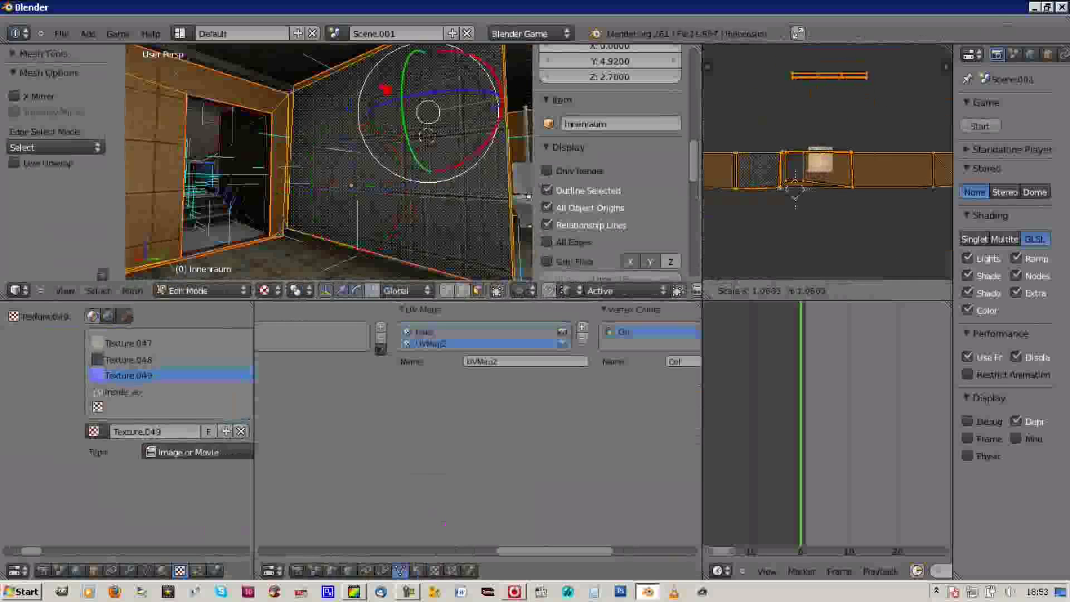
{"action": "key", "text": "g"}
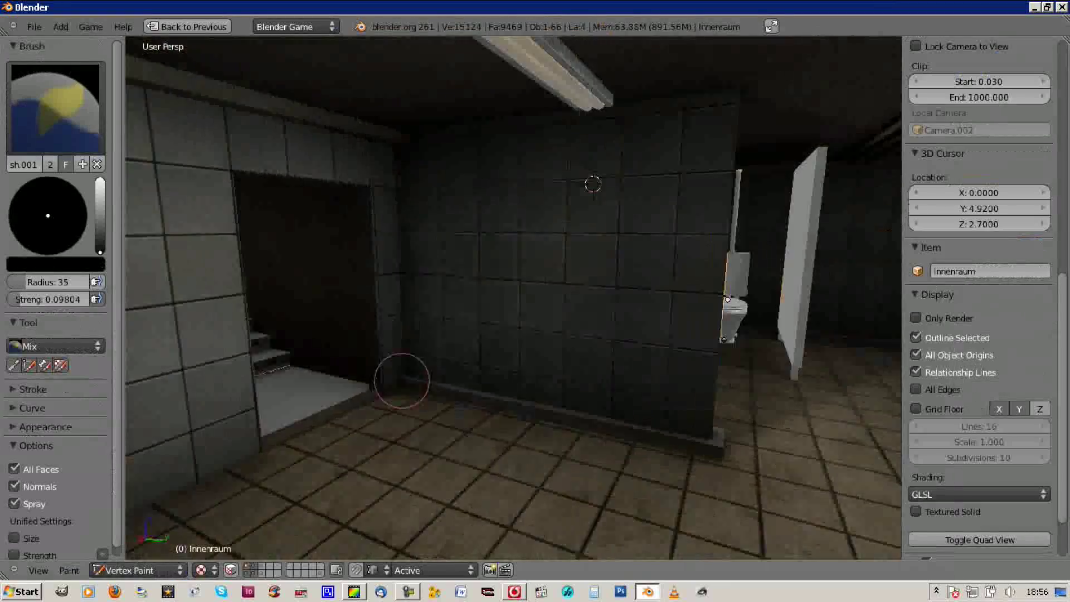
- Orbit the view around the interior stairs to face the building front
{"action": "middle_click_drag", "start_coordinate": [401, 380], "coordinate": [624, 199]}
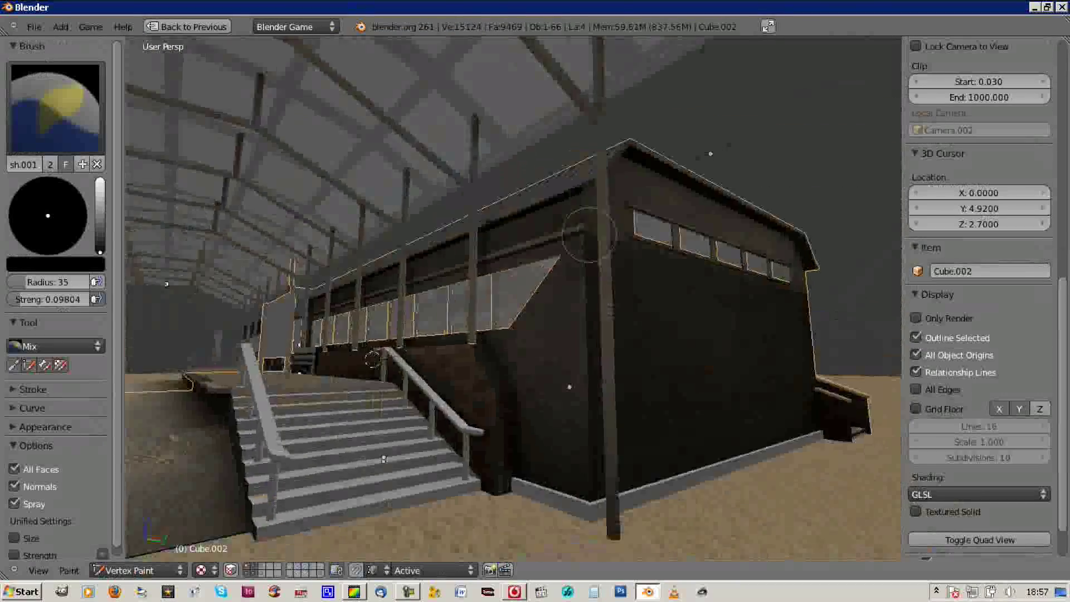
{"action": "middle_click_drag", "start_coordinate": [589, 234], "coordinate": [476, 184]}
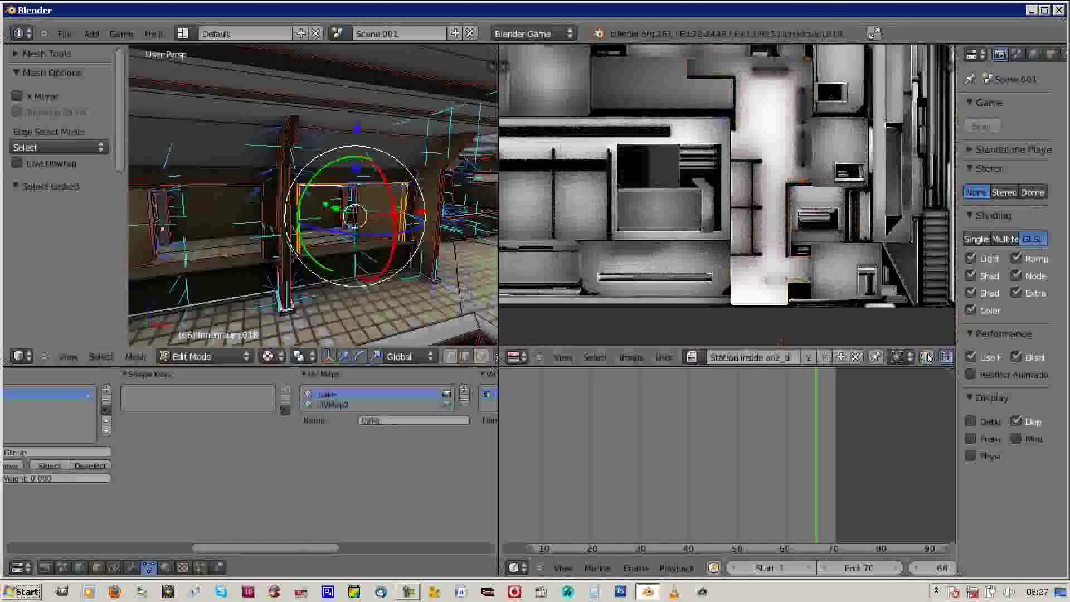
- Maximize the UV editor and frame the whole AO texture to inspect the new island
{"action": "key", "text": "ctrl+Up"}
{"action": "scroll", "coordinate": [608, 323], "scroll_direction": "up", "scroll_amount": 3}
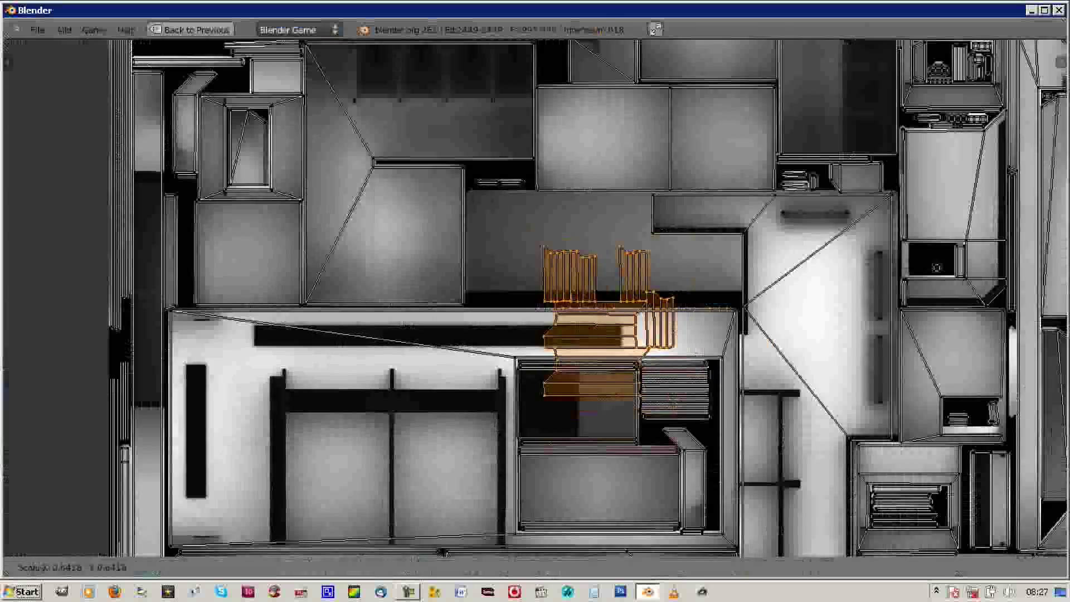
{"action": "key", "text": "ctrl+Up"}
{"action": "key", "text": "Home"}
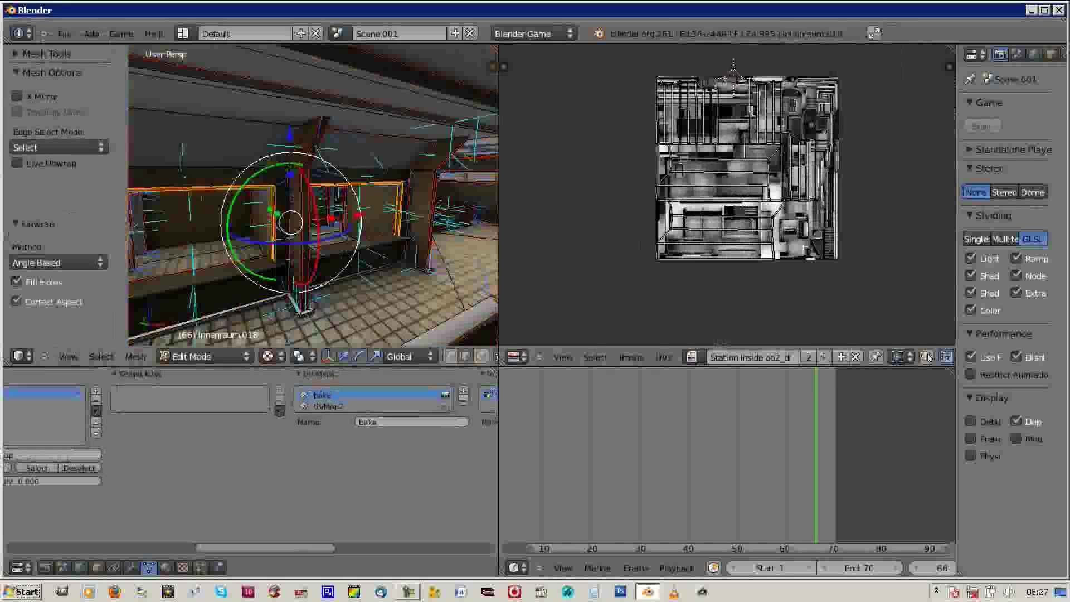
{"action": "key", "text": "ctrl+Up"}
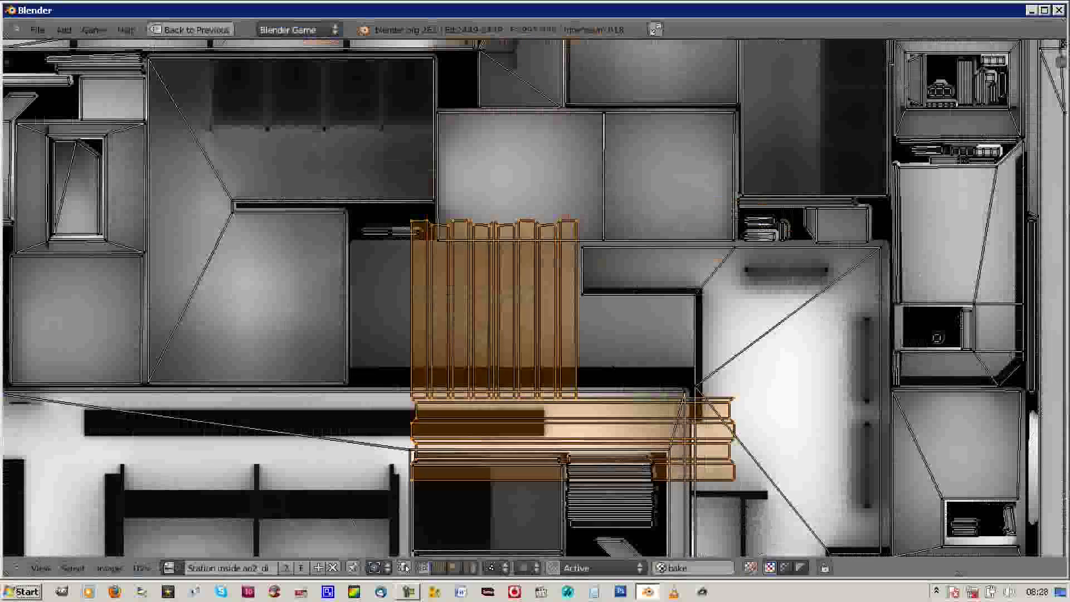
- Move the railing's UV island into an empty area of the AO atlas
{"action": "key", "text": "g"}
{"action": "scroll", "coordinate": [655, 247], "scroll_direction": "up", "scroll_amount": 2}
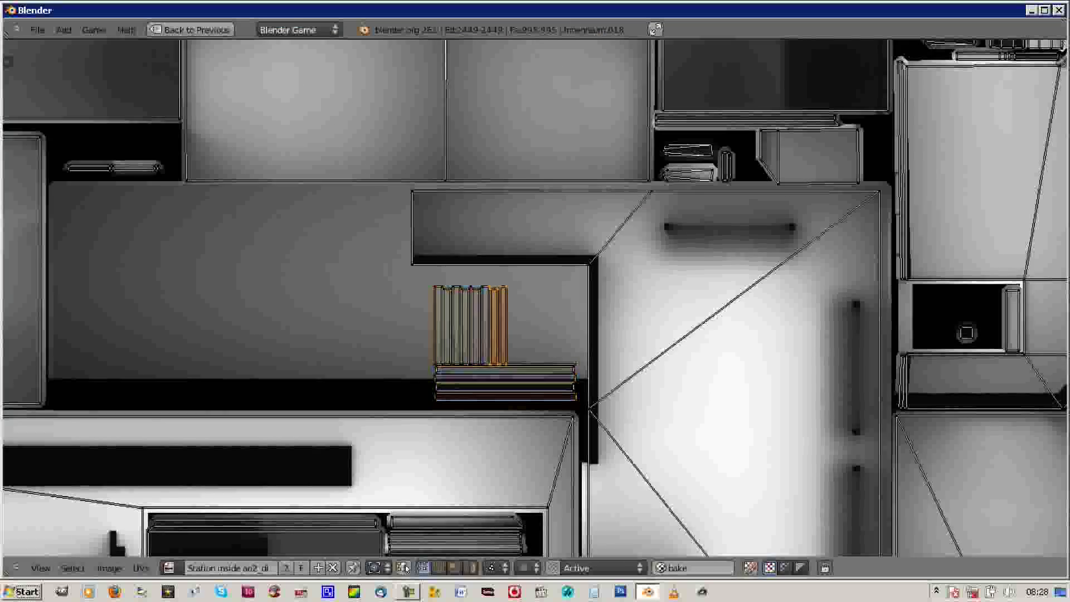
{"action": "scroll", "coordinate": [654, 247], "scroll_direction": "up", "scroll_amount": 2}
{"action": "key", "text": "Return"}
{"action": "scroll", "coordinate": [535, 300], "scroll_direction": "down", "scroll_amount": 3}
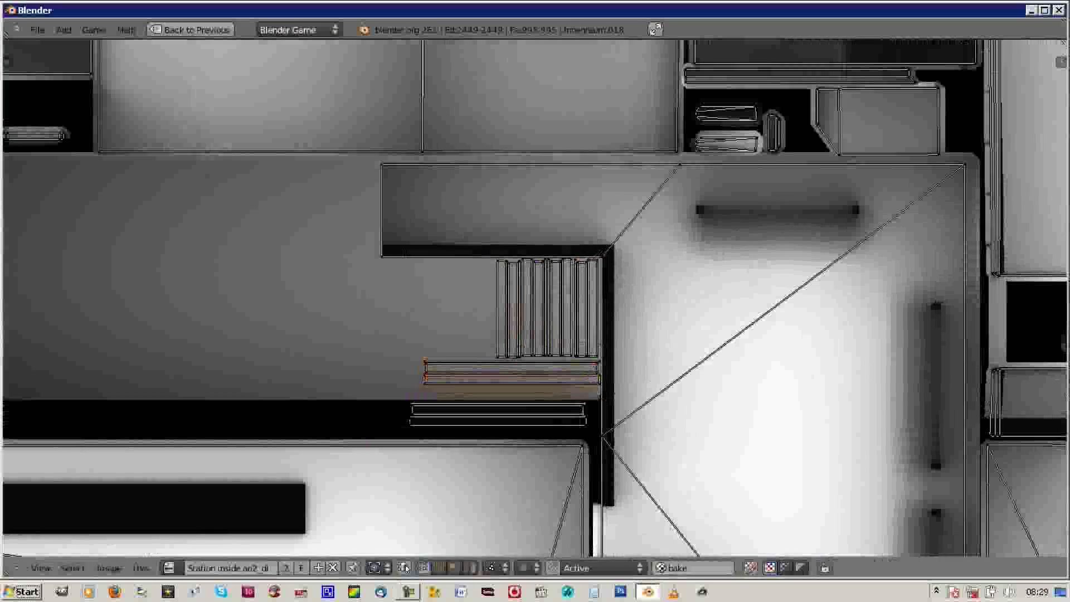
{"action": "key", "text": "ctrl+Up"}
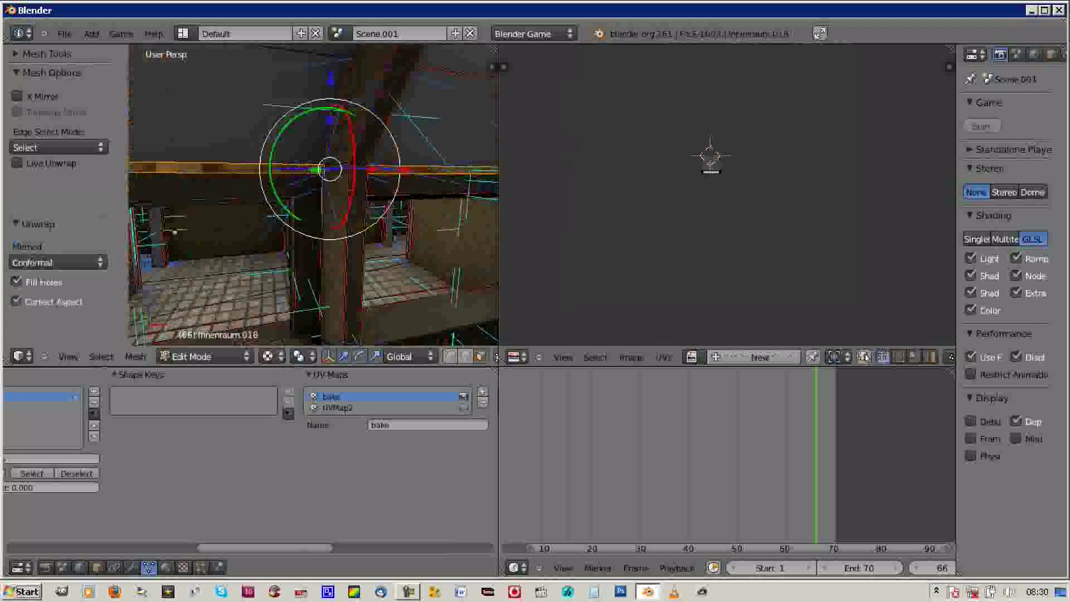
- Show the Station inside ao2_dirt image in the UV editor, then orbit to a new room angle
{"action": "left_click", "coordinate": [865, 357]}
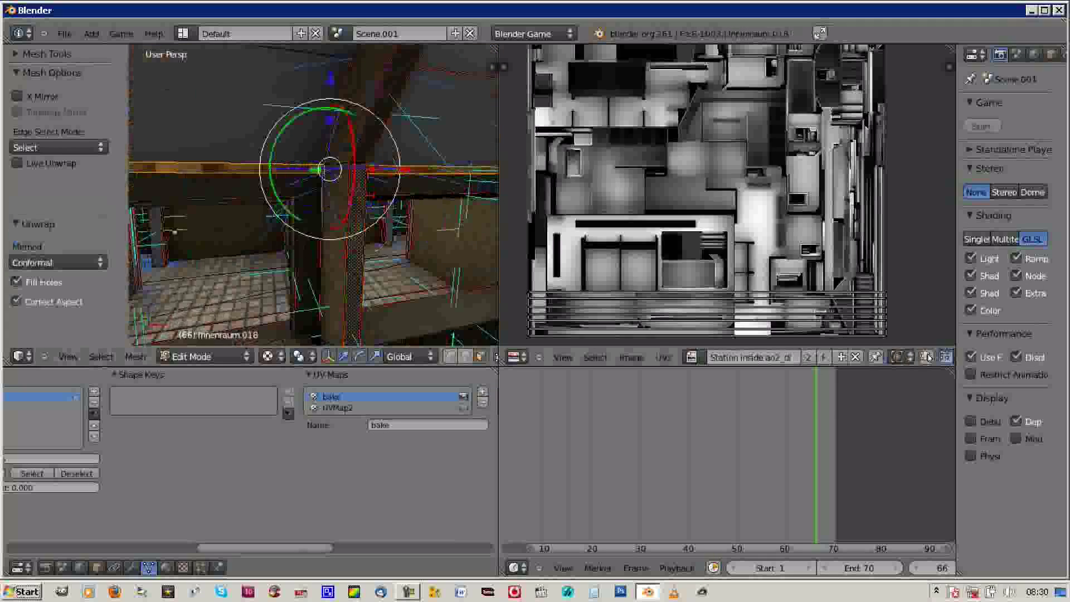
{"action": "left_click", "coordinate": [745, 328]}
{"action": "key", "text": "ctrl+Up"}
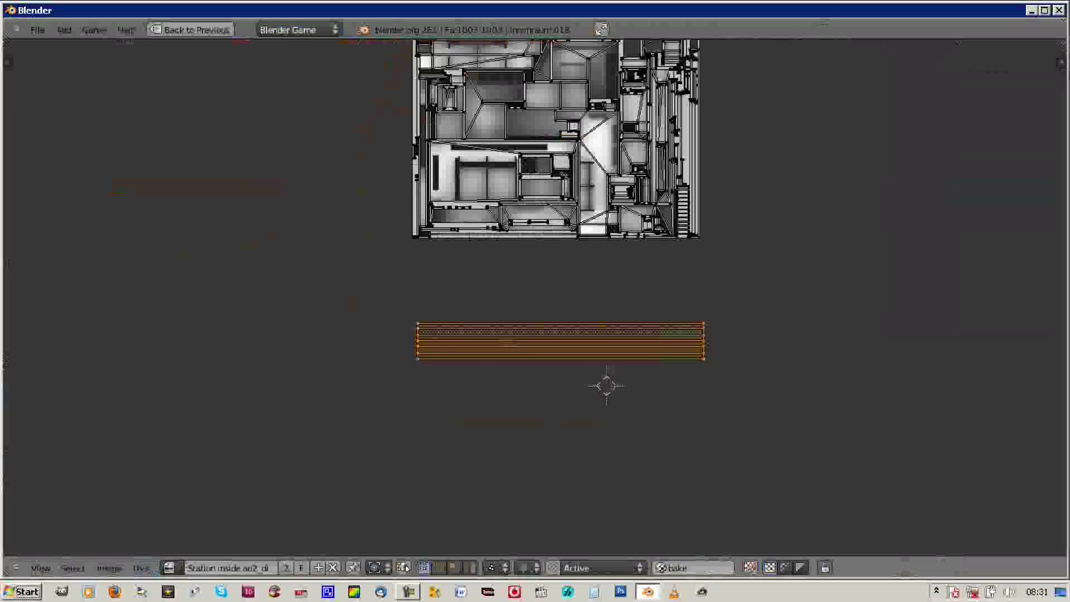
{"action": "scroll", "coordinate": [613, 312], "scroll_direction": "up", "scroll_amount": 5}
{"action": "key", "text": "ctrl+Up"}
{"action": "middle_click_drag", "start_coordinate": [175, 230], "coordinate": [298, 236]}
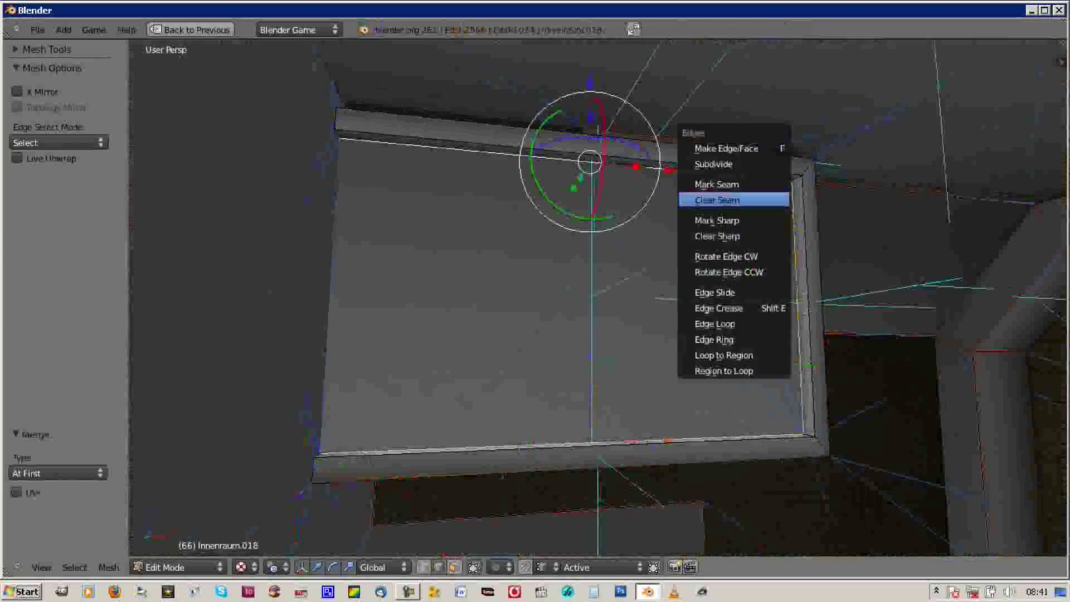
- Choose a menu option to clean up the window frame's stray vertex
{"action": "left_click", "coordinate": [717, 199]}
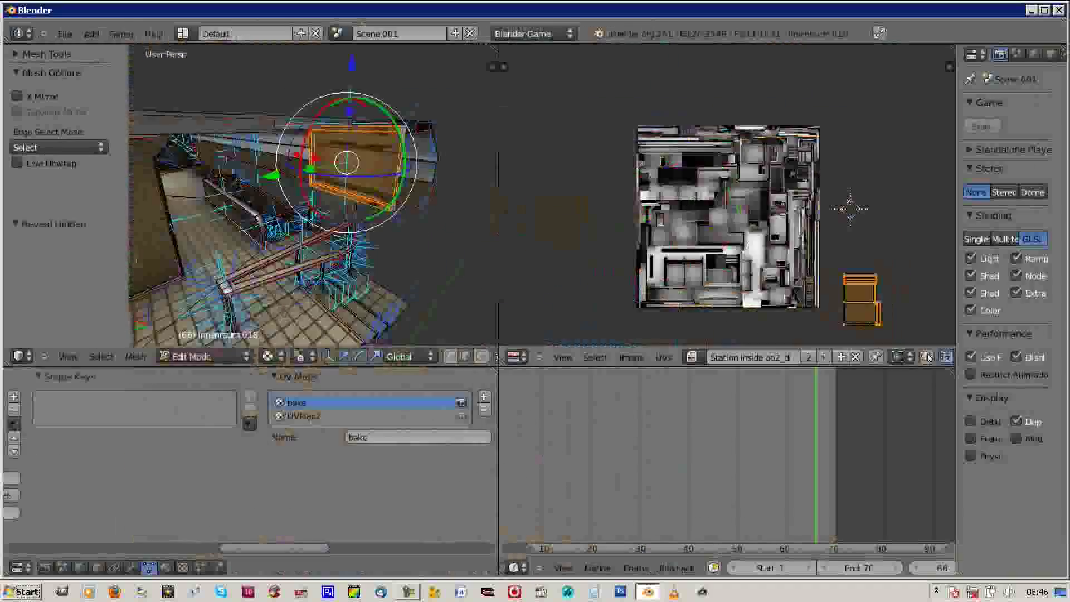
- Move the window frame's UV island into a free gap inside the AO atlas
{"action": "key", "text": "ctrl+Up"}
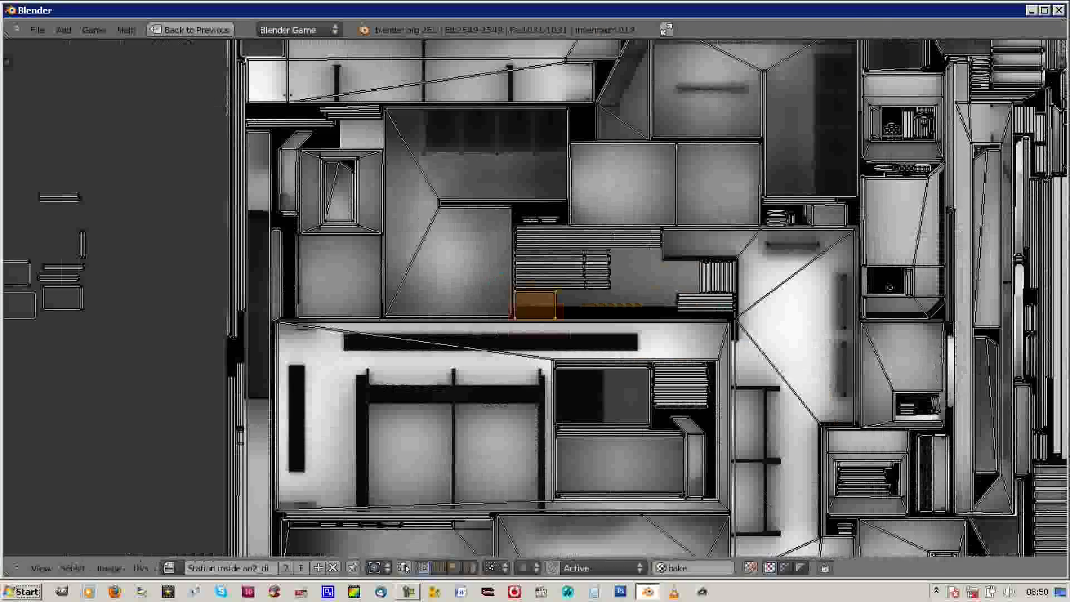
{"action": "scroll", "coordinate": [535, 300], "scroll_direction": "up", "scroll_amount": 3}
{"action": "key", "text": "g"}
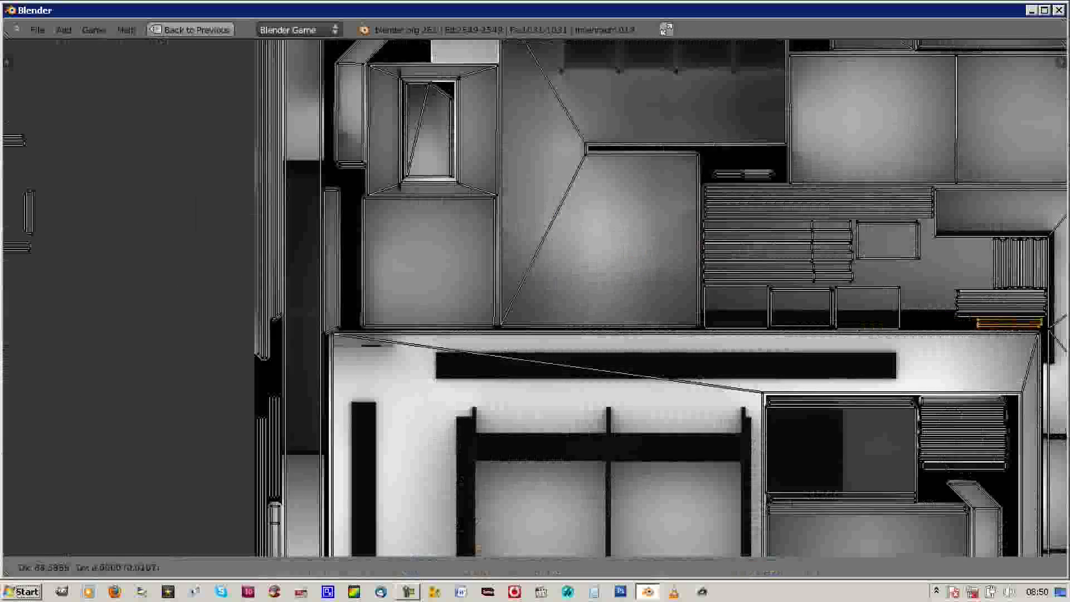
{"action": "scroll", "coordinate": [535, 301], "scroll_direction": "down", "scroll_amount": 2}
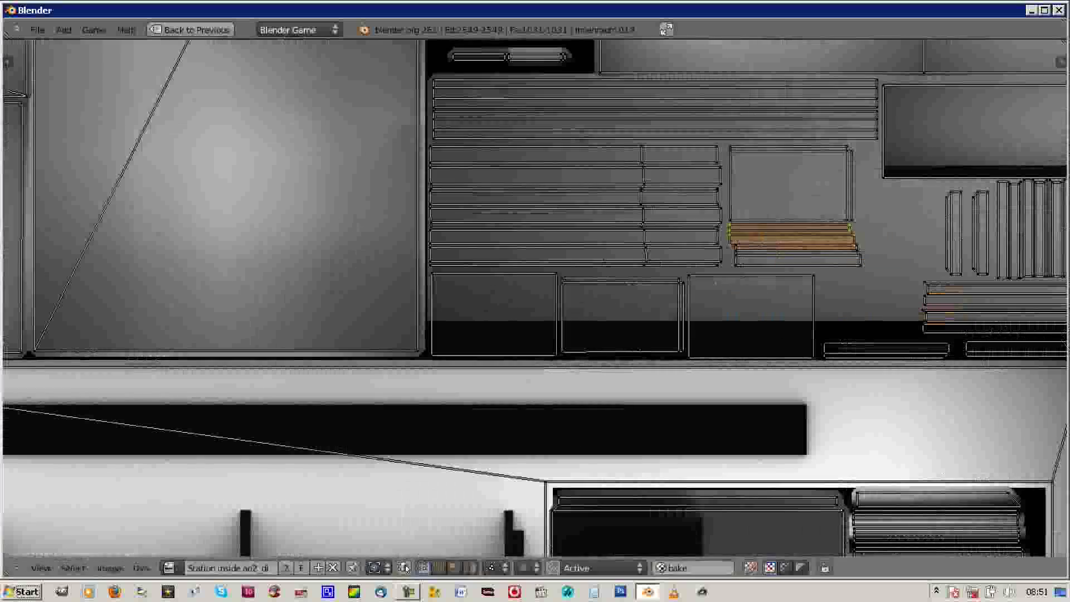
{"action": "key", "text": "ctrl+Up"}
- Make UVMap2 the active UV map and recalculate the frame's normals to point inward
{"action": "left_click", "coordinate": [312, 419]}
{"action": "left_click", "coordinate": [911, 357]}
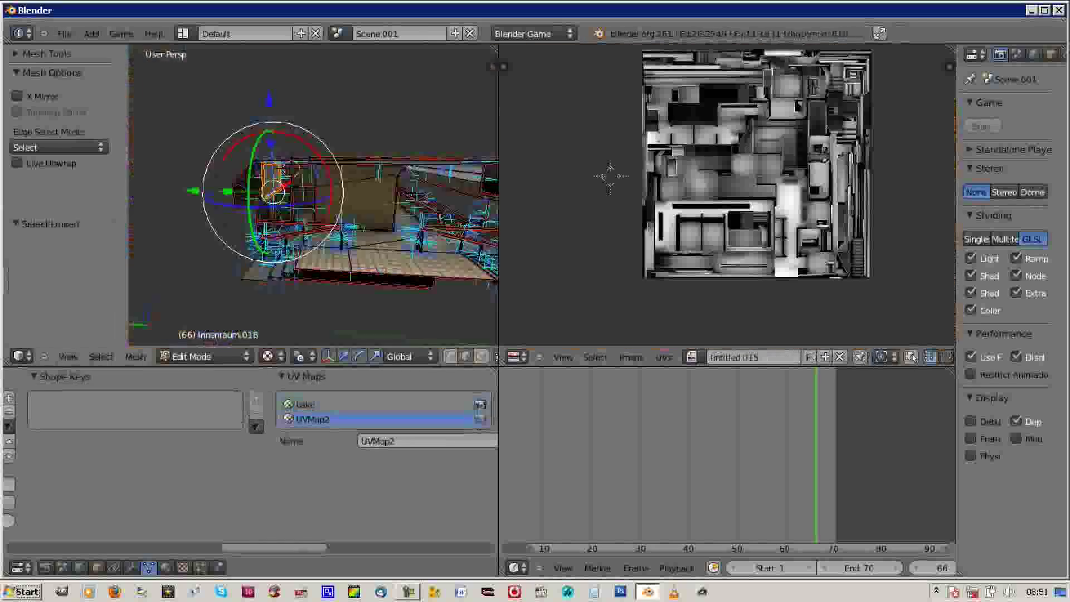
{"action": "key", "text": "ctrl+n"}
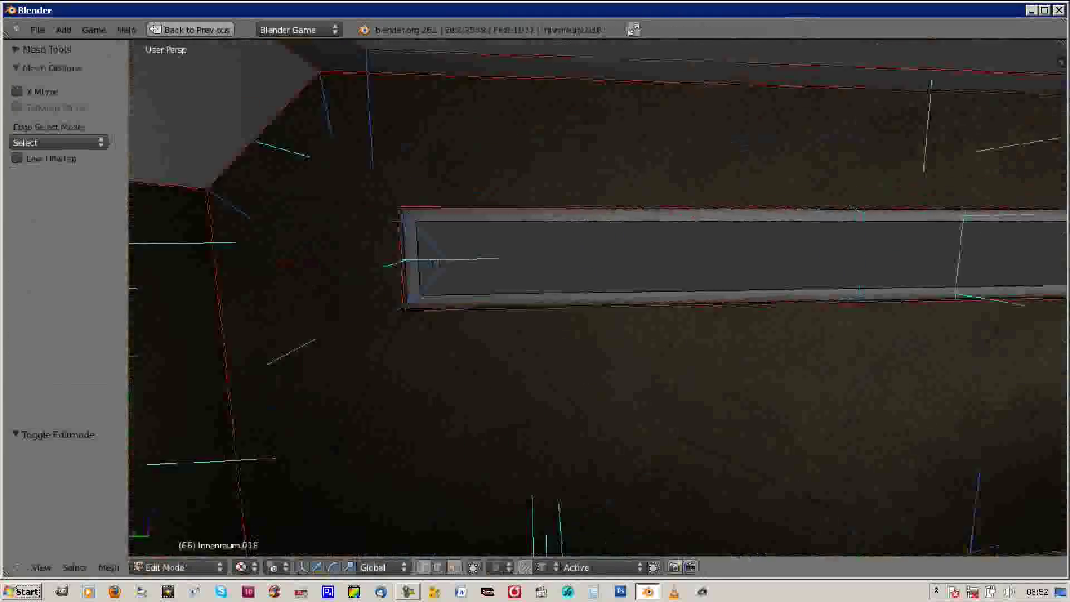
- Duplicate the window frame edges and scale the copy up about 1.12 times
{"action": "key", "text": "shift+d"}
{"action": "key", "text": "Return"}
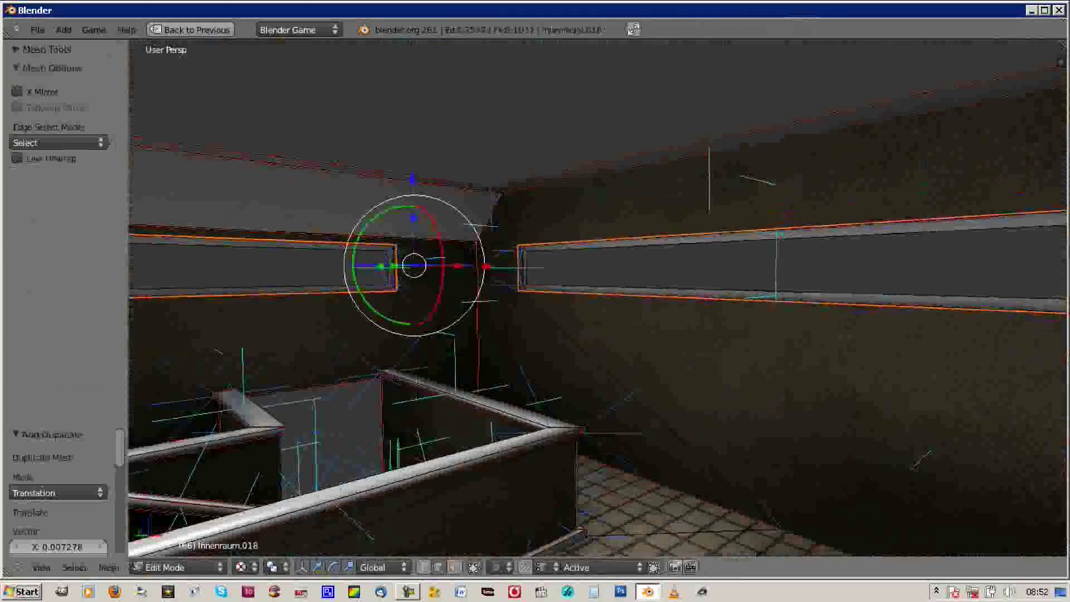
{"action": "middle_click_drag", "start_coordinate": [596, 295], "coordinate": [518, 306]}
{"action": "key", "text": "Return"}
{"action": "middle_click_drag", "start_coordinate": [596, 295], "coordinate": [518, 307]}
- Fill the duplicated frame with faces and resize it in height and along X
{"action": "key", "text": "f"}
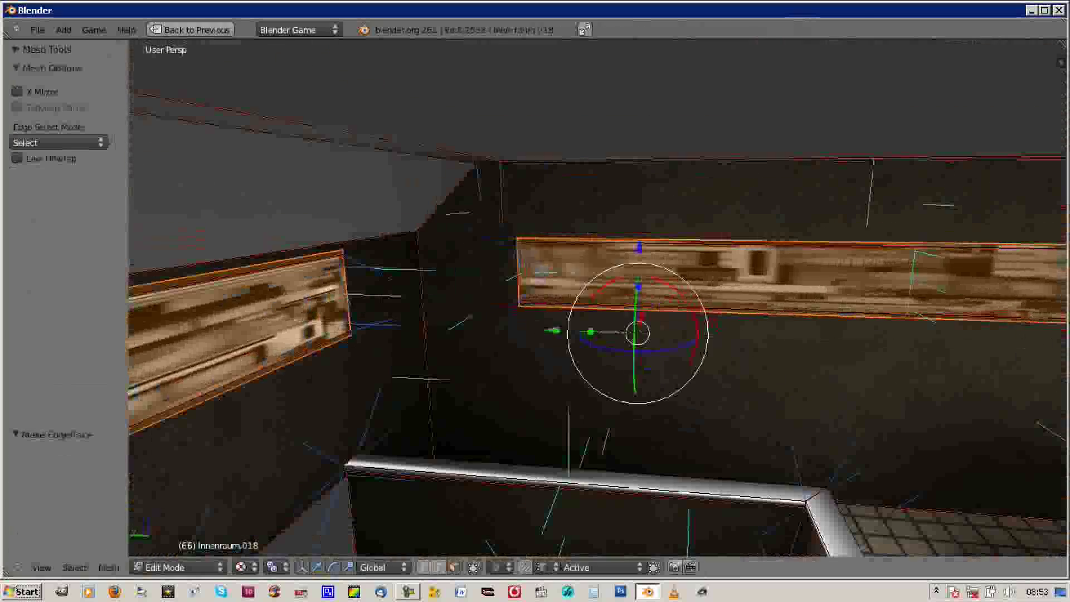
{"action": "key", "text": "s"}
{"action": "key", "text": "Return"}
{"action": "middle_click_drag", "start_coordinate": [597, 296], "coordinate": [502, 313]}
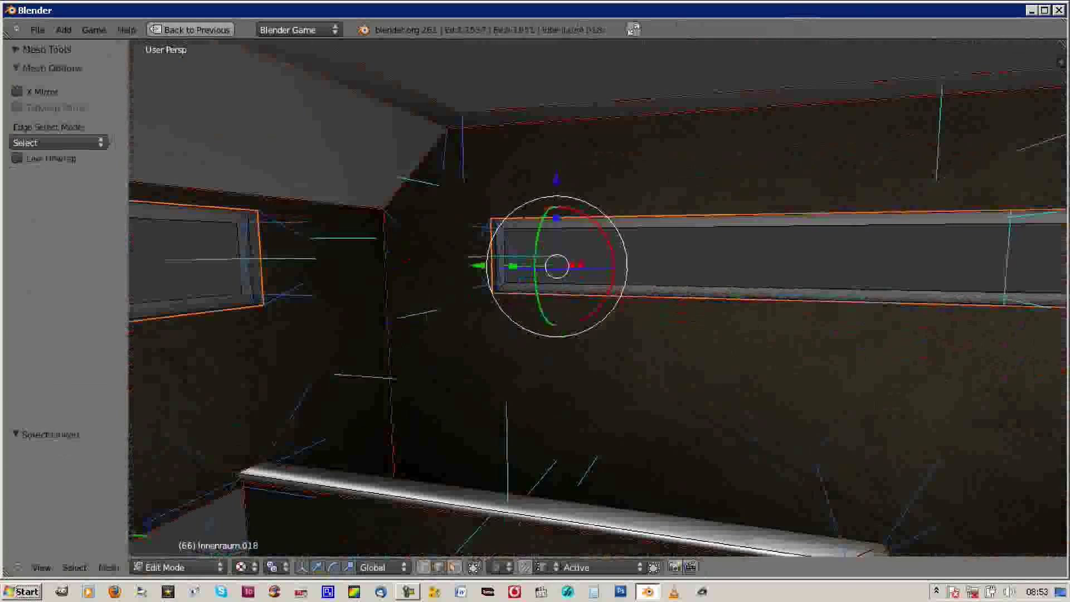
{"action": "key", "text": "Return"}
{"action": "mouse_move", "coordinate": [557, 256]}
{"action": "middle_mouse_down"}
{"action": "mouse_move", "coordinate": [568, 224]}
{"action": "mouse_move", "coordinate": [502, 251]}
{"action": "middle_mouse_up"}
{"action": "key", "text": "s"}
{"action": "key", "text": "x"}
{"action": "key", "text": "Return"}
- Select the whole frame, point its normals inward and thicken it to about 0.038
{"action": "key", "text": "ctrl+l"}
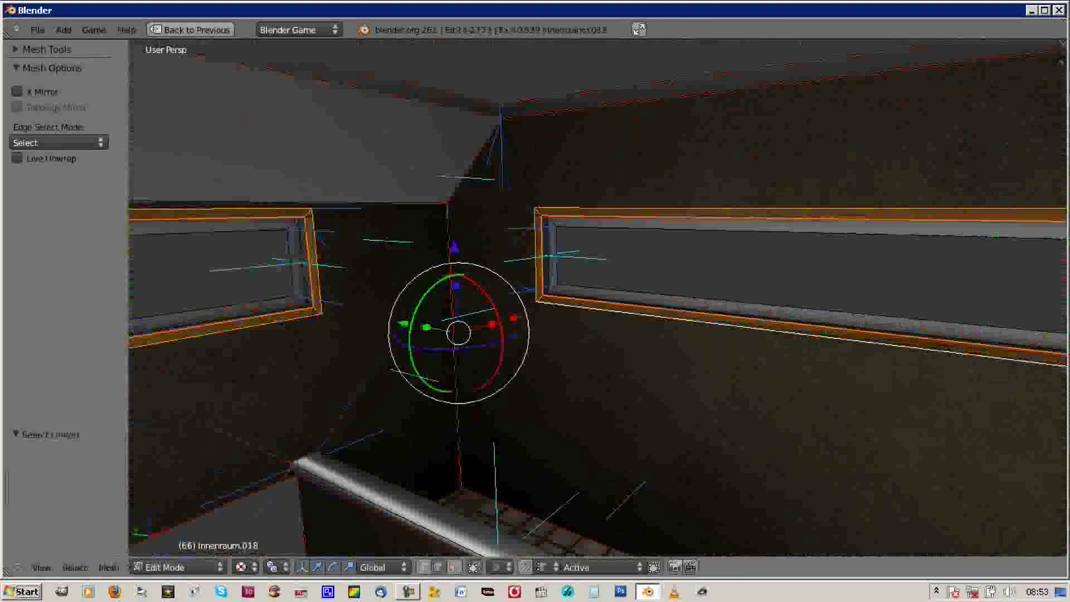
{"action": "key", "text": "ctrl+n"}
{"action": "middle_click_drag", "start_coordinate": [558, 279], "coordinate": [535, 262]}
{"action": "left_click_drag", "start_coordinate": [57, 473], "coordinate": [78, 474]}
{"action": "mouse_move", "coordinate": [557, 278]}
{"action": "middle_mouse_down"}
{"action": "mouse_move", "coordinate": [524, 262]}
{"action": "mouse_move", "coordinate": [557, 256]}
{"action": "mouse_move", "coordinate": [529, 267]}
{"action": "mouse_move", "coordinate": [546, 279]}
{"action": "mouse_move", "coordinate": [524, 245]}
{"action": "middle_mouse_up"}
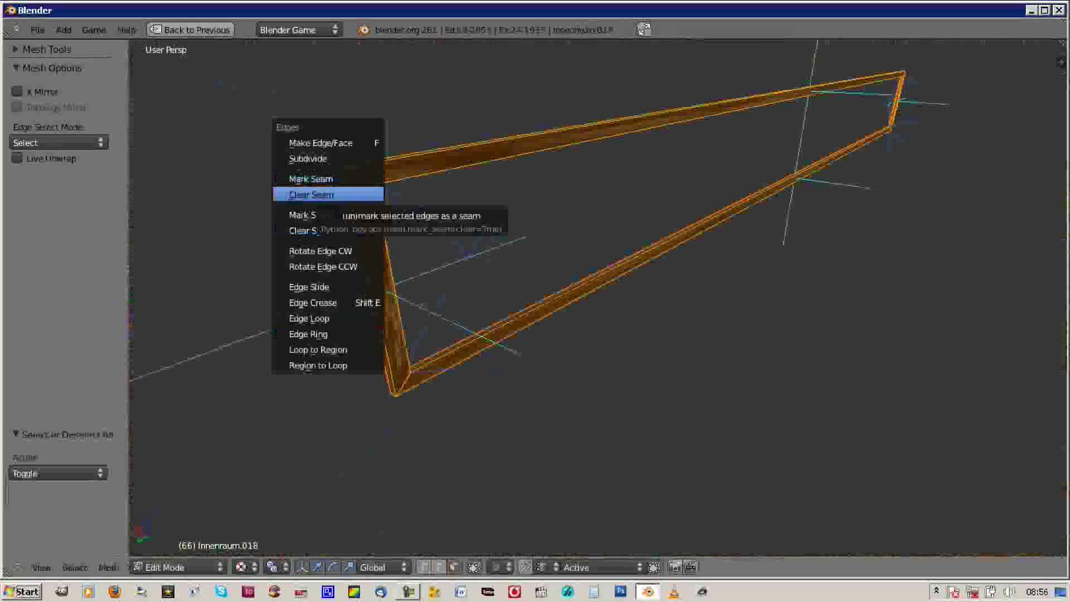
- Clear the seams from the new frame's edges
{"action": "key", "text": "ctrl+e"}
{"action": "left_click", "coordinate": [574, 112]}
{"action": "key", "text": "ctrl+Up"}
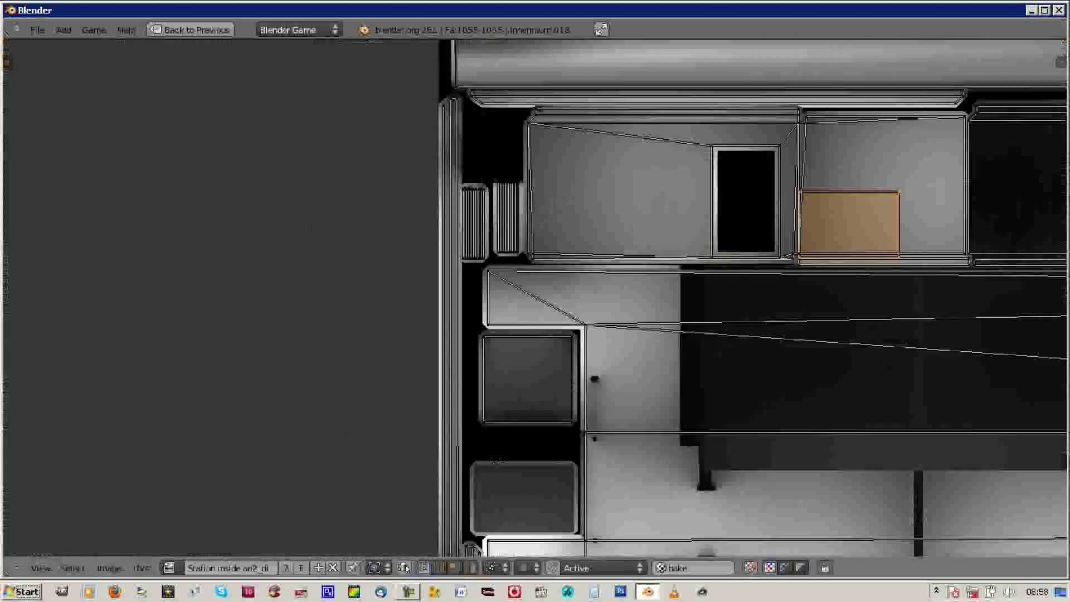
- Frame the new window frame island and move it onto the baked station texture
{"action": "key", "text": "KP_Decimal"}
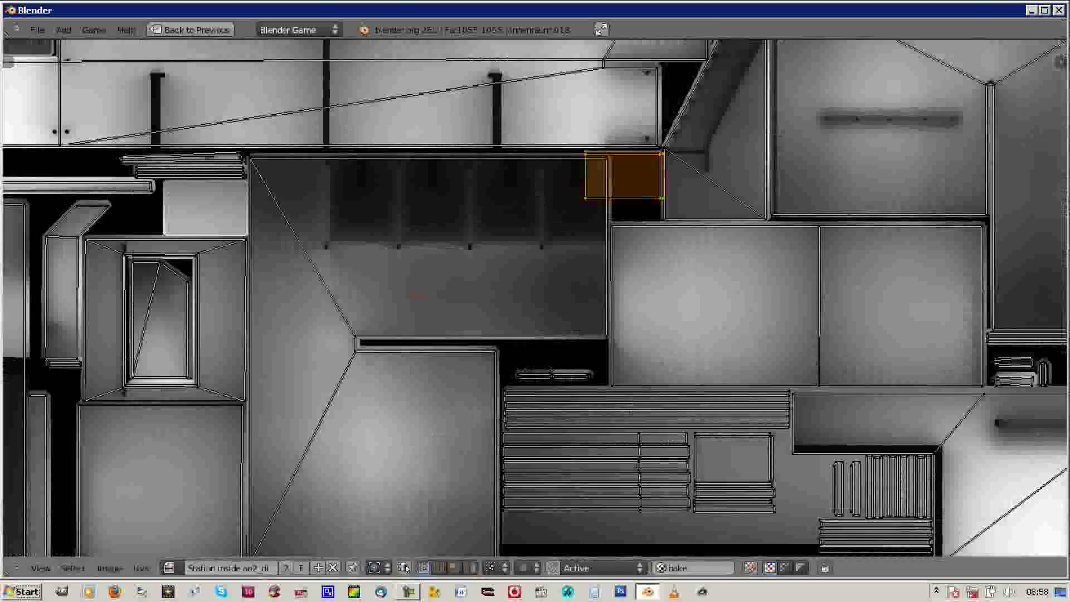
{"action": "key", "text": "g"}
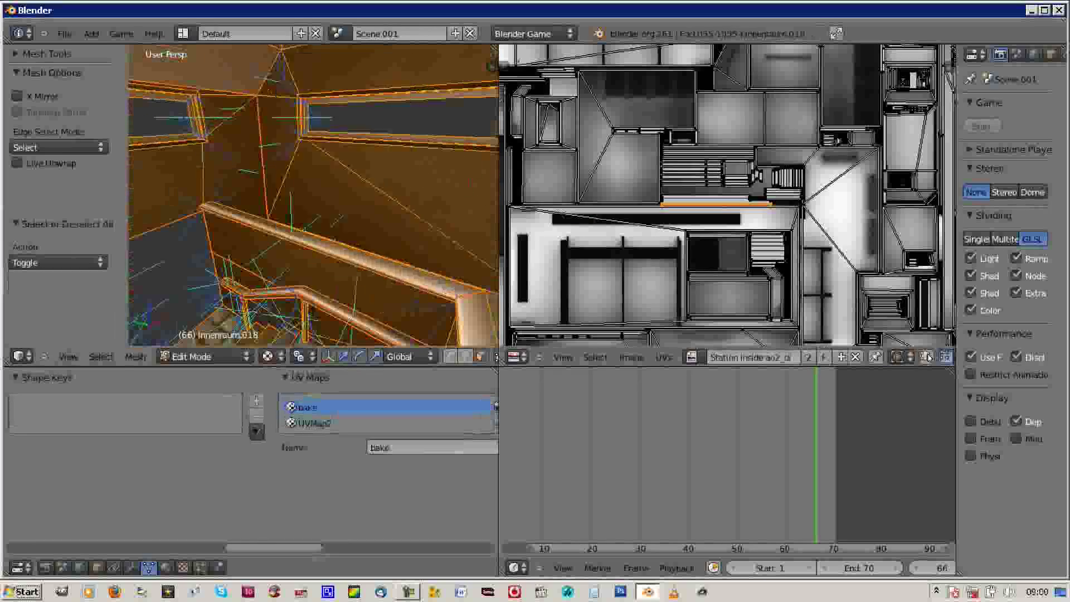
- Leave Edit Mode, then delete the selected faces near the Innenraum.011 ceiling beam
{"action": "key", "text": "Tab"}
{"action": "key", "text": "Tab"}
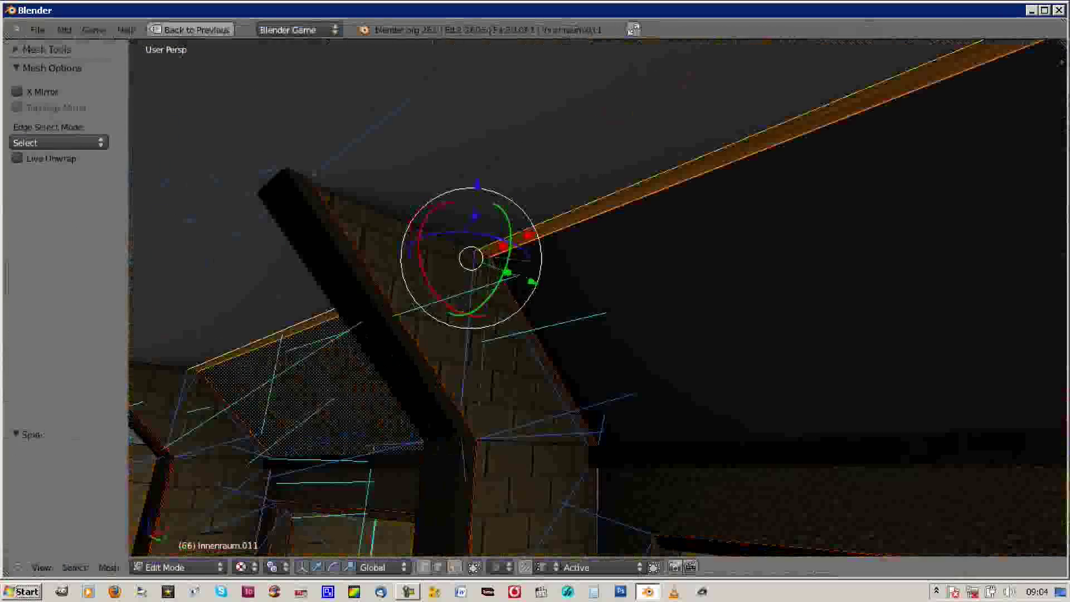
{"action": "key", "text": "x"}
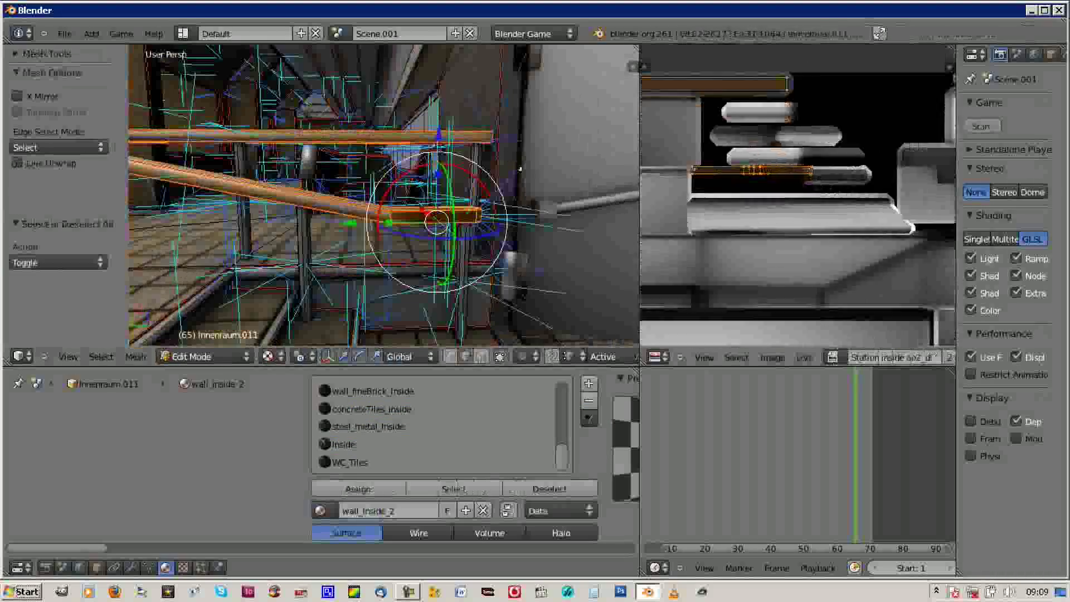
- Switch to Object Mode, frame the selected object, and briefly check its mesh
{"action": "key", "text": "Tab"}
{"action": "key", "text": "KP_Decimal"}
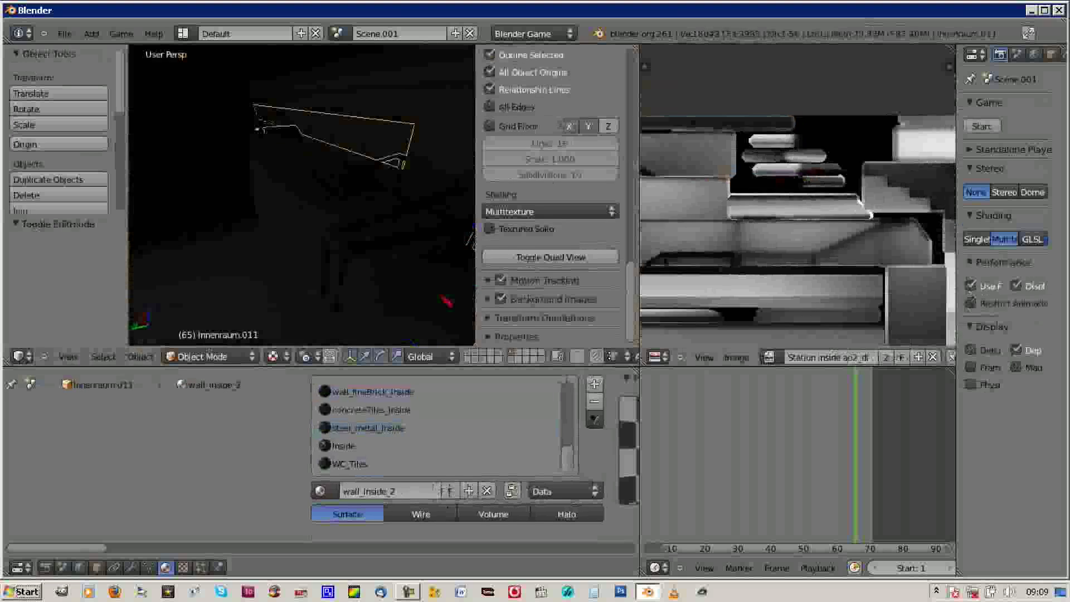
{"action": "key", "text": "Tab"}
{"action": "key", "text": "Tab"}
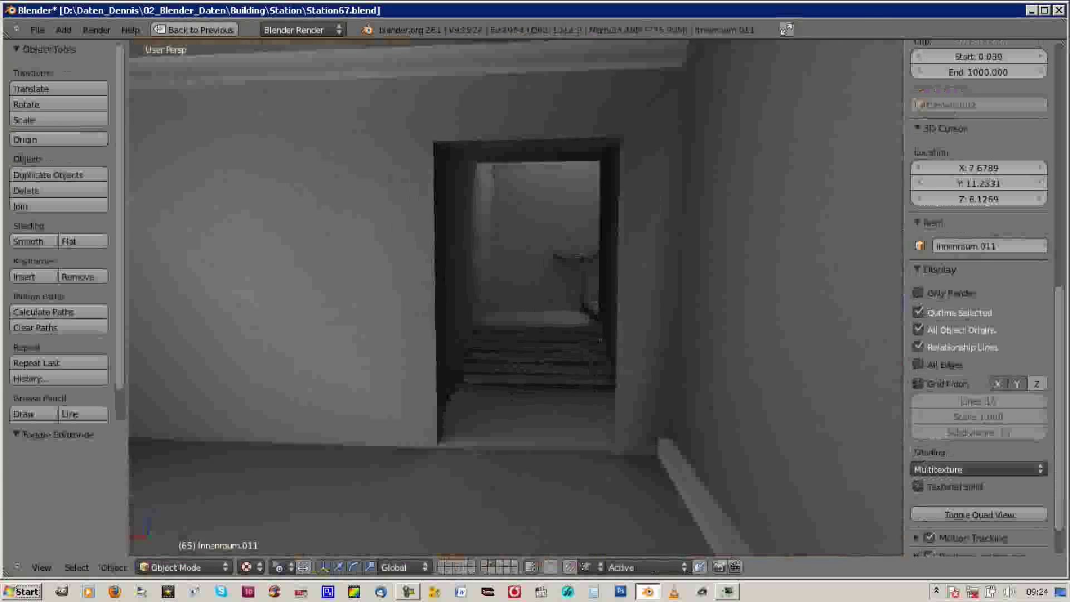
- Delete the doorway floor faces, fill the gap with a new face, and deselect everything
{"action": "key", "text": "x"}
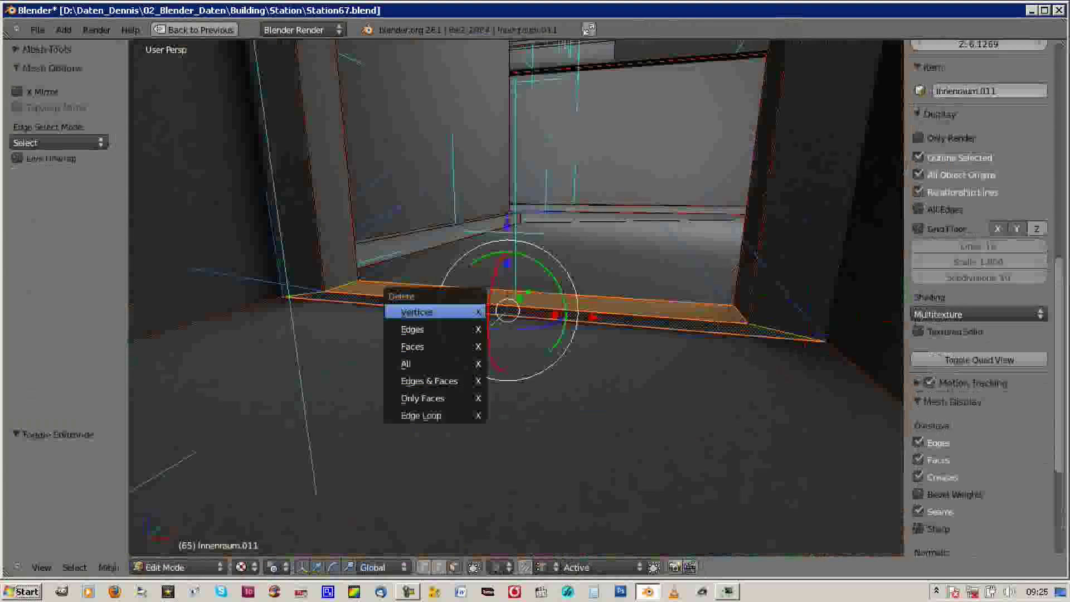
{"action": "key", "text": "f"}
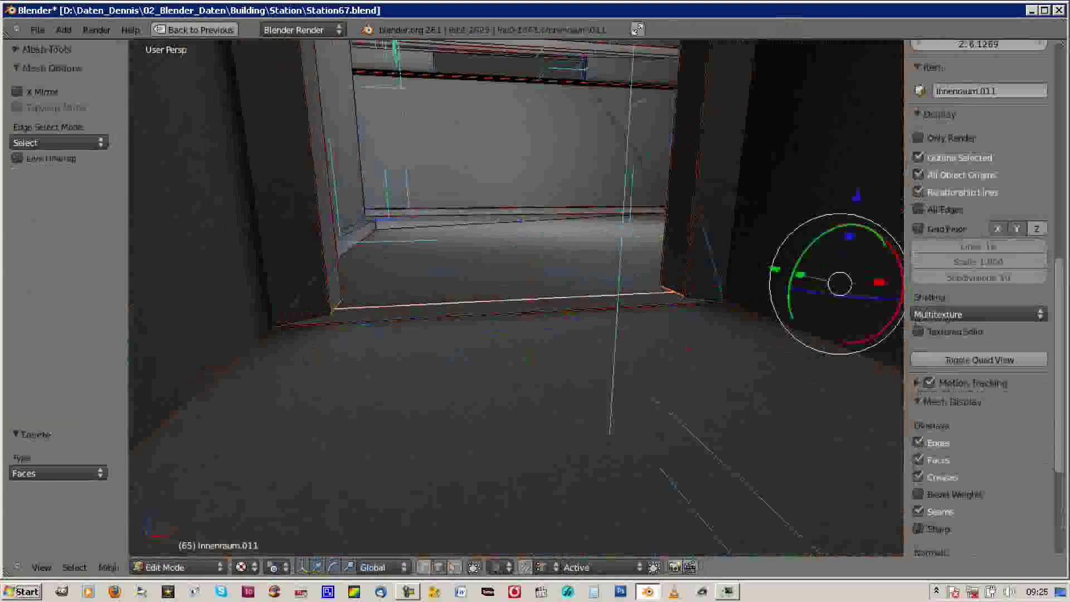
{"action": "key", "text": "f"}
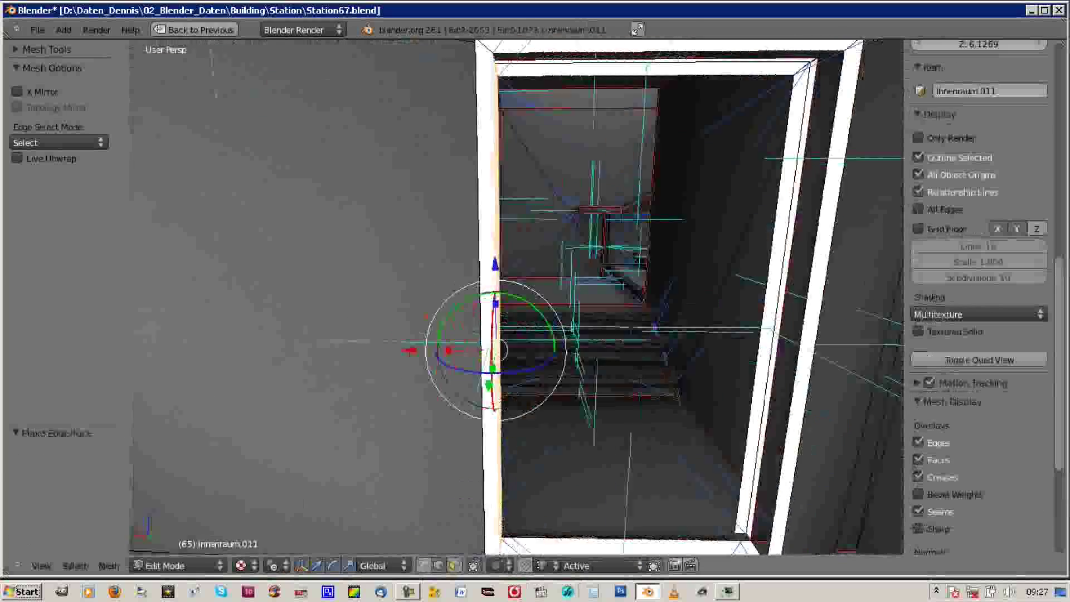
{"action": "key", "text": "a"}
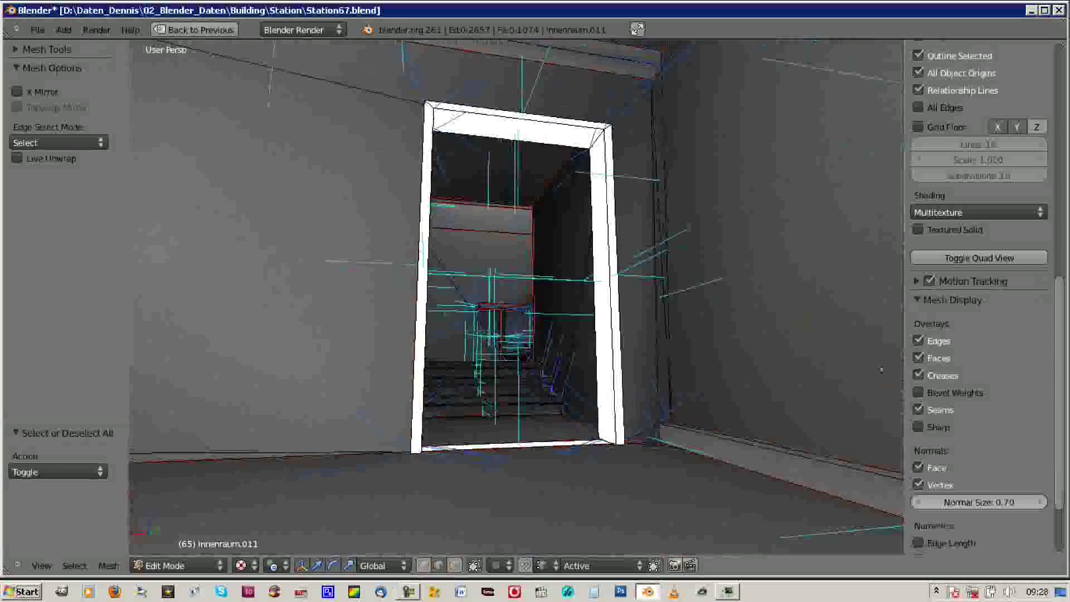